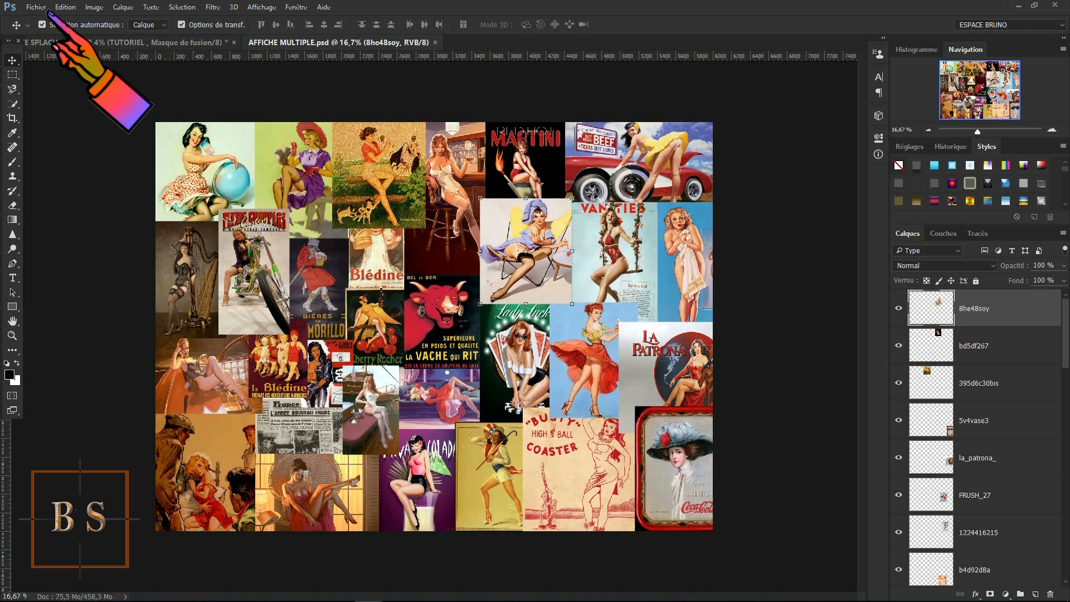
Create a new document 30 cm wide and 22 cm high.
left_click(36, 8)
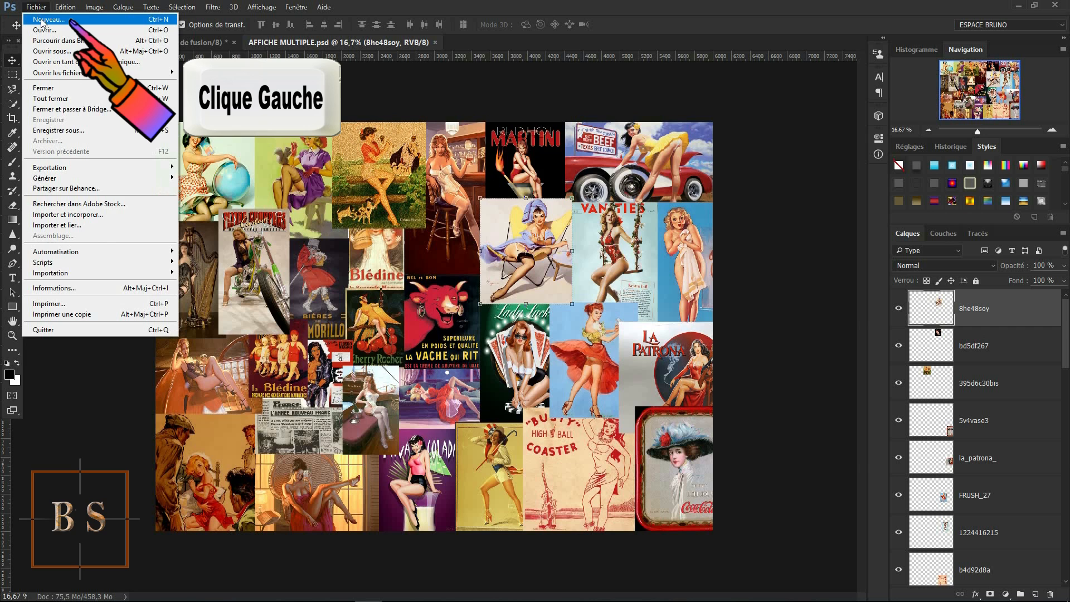
left_click(40, 21)
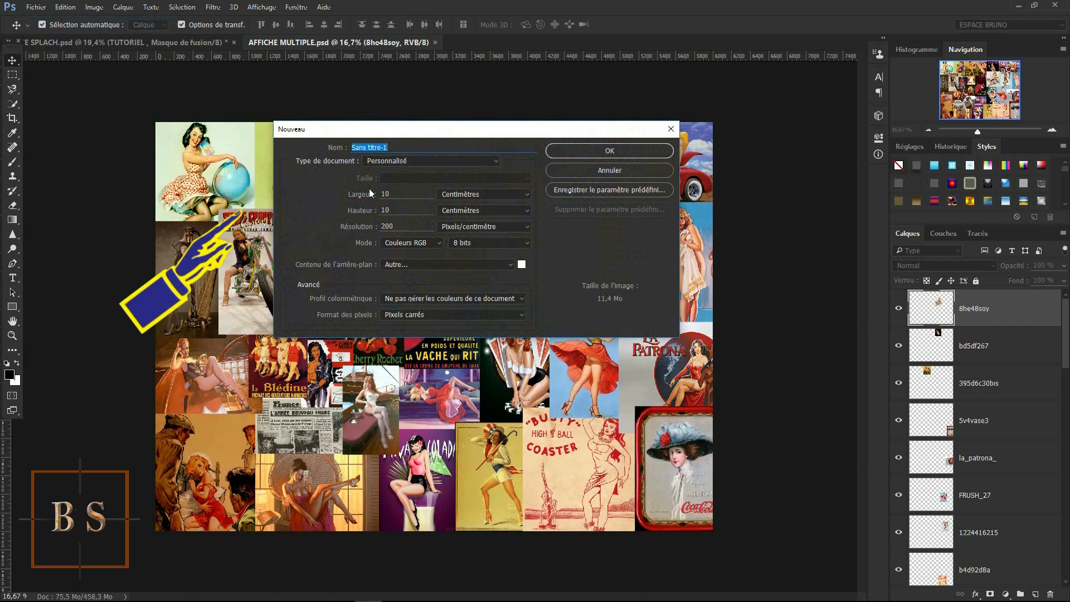
left_click_drag(396, 194, 372, 194)
type("3")
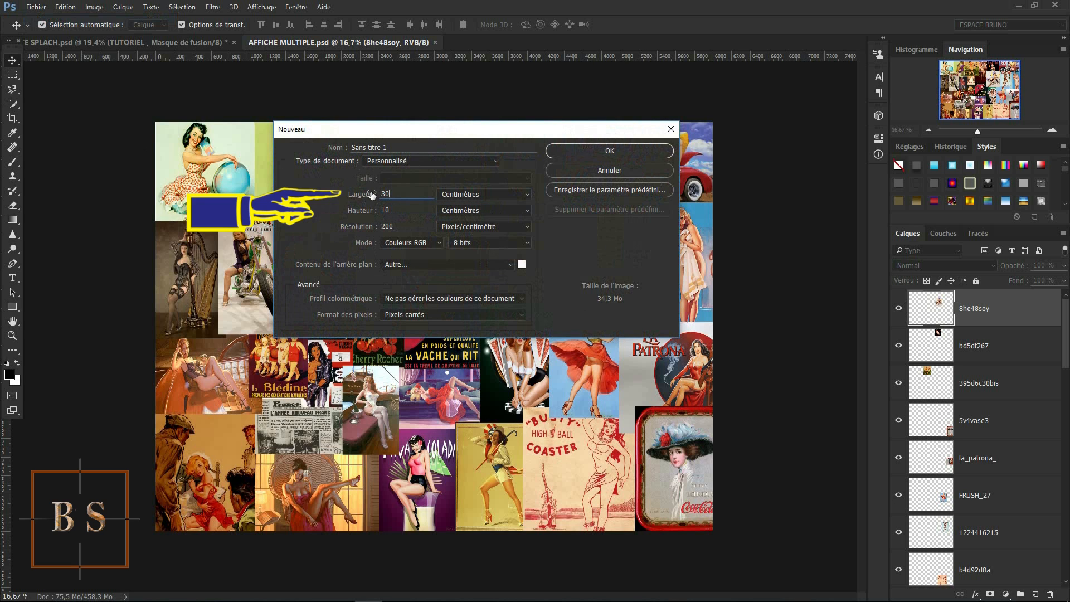
left_click_drag(393, 210, 371, 210)
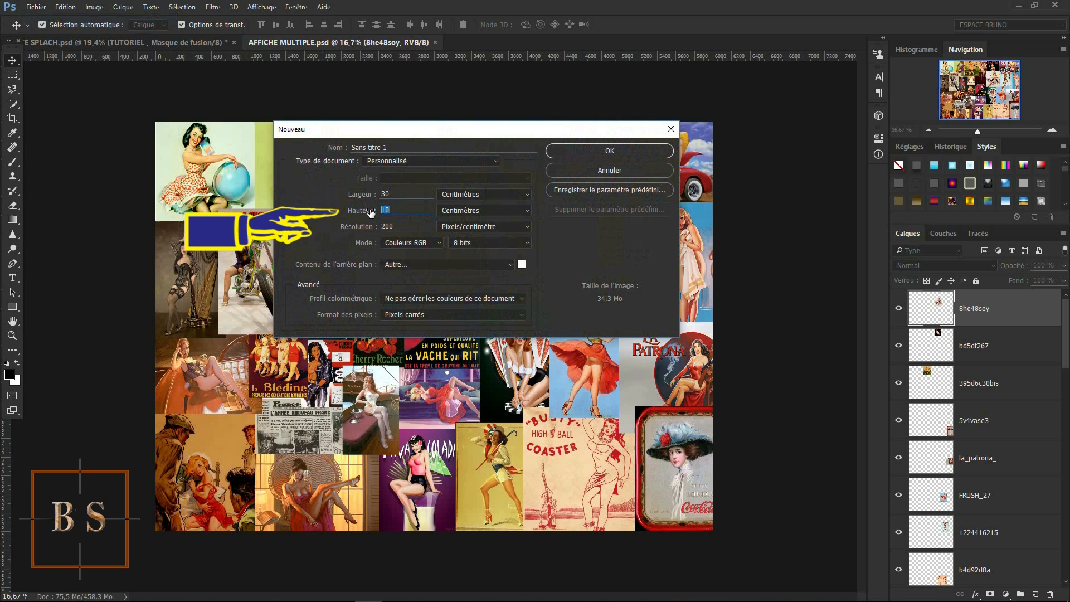
type("22")
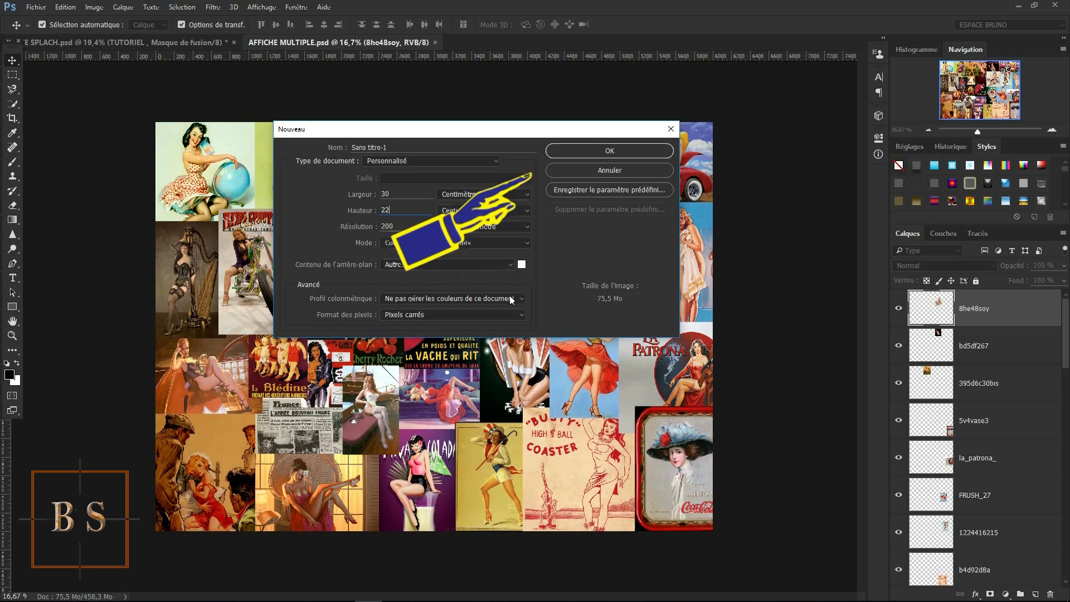
left_click(596, 151)
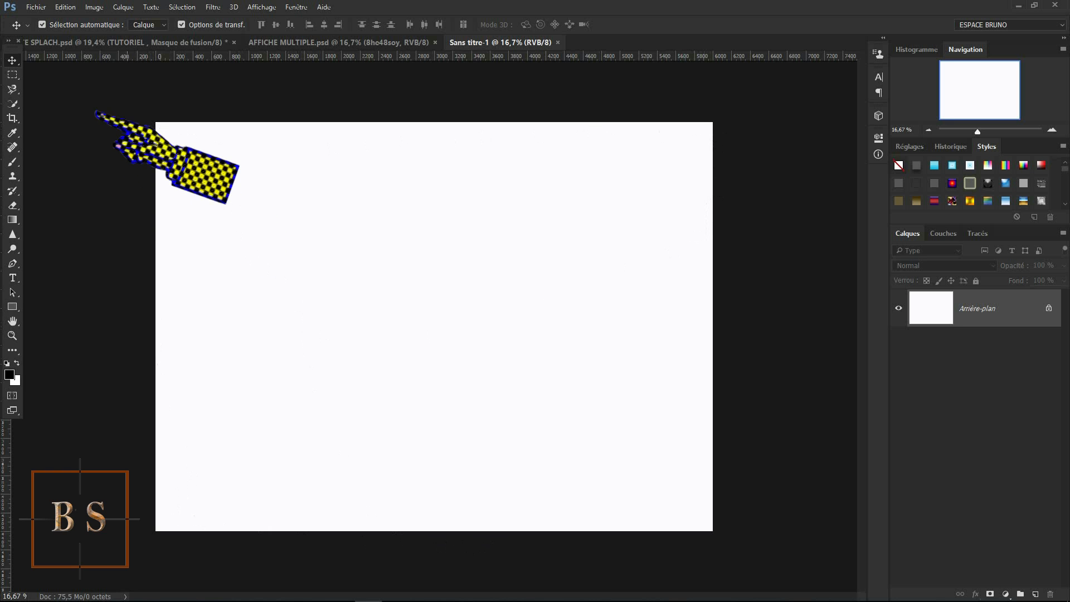
Open the poster collage image AFFICHE MULTIPLE.jpg for editing.
left_click(34, 10)
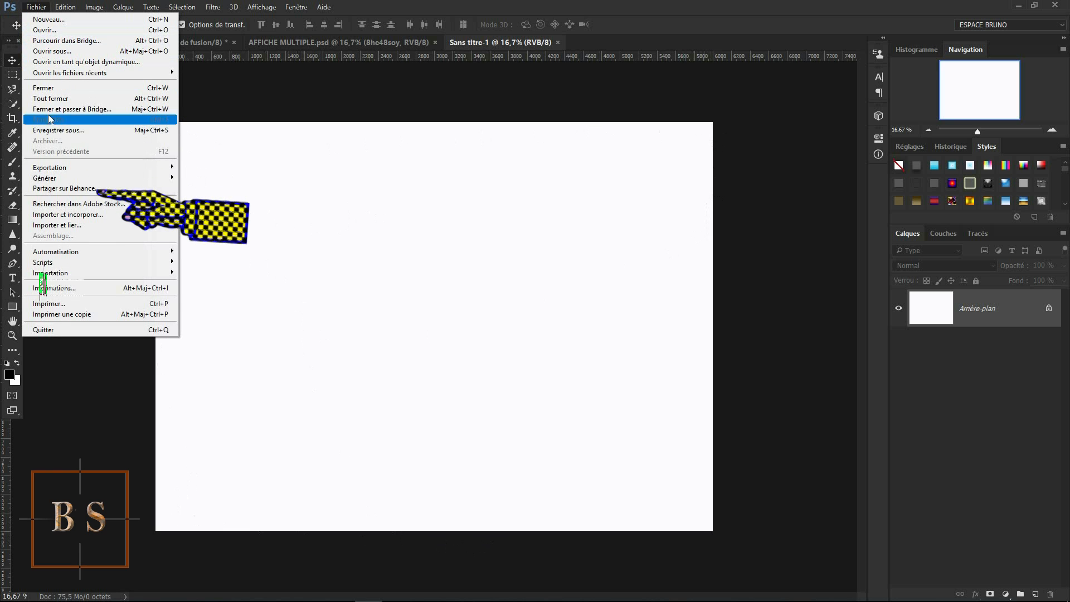
left_click(64, 217)
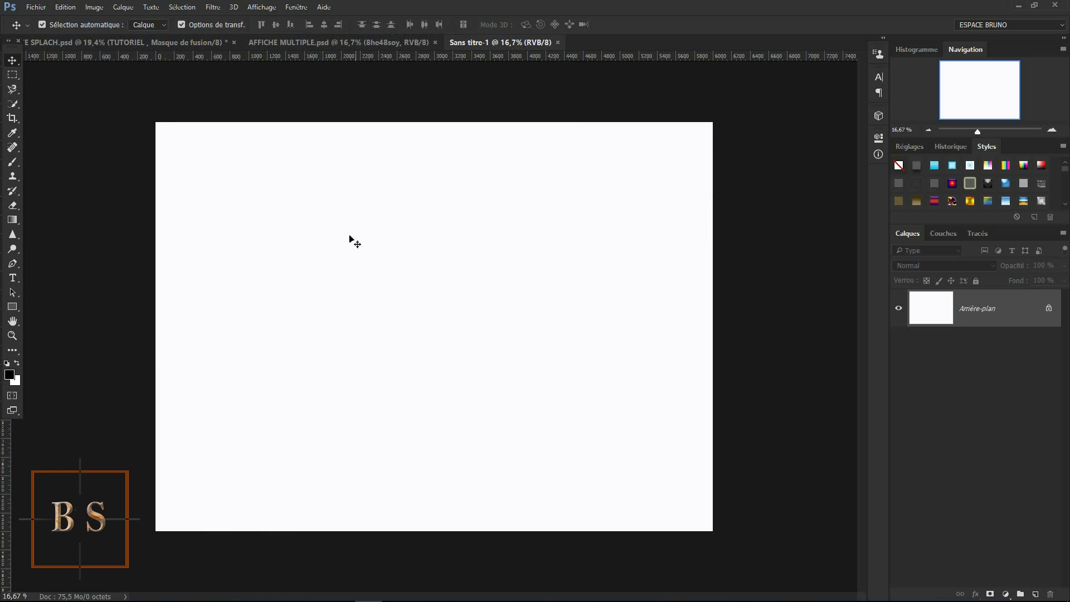
left_click(323, 42)
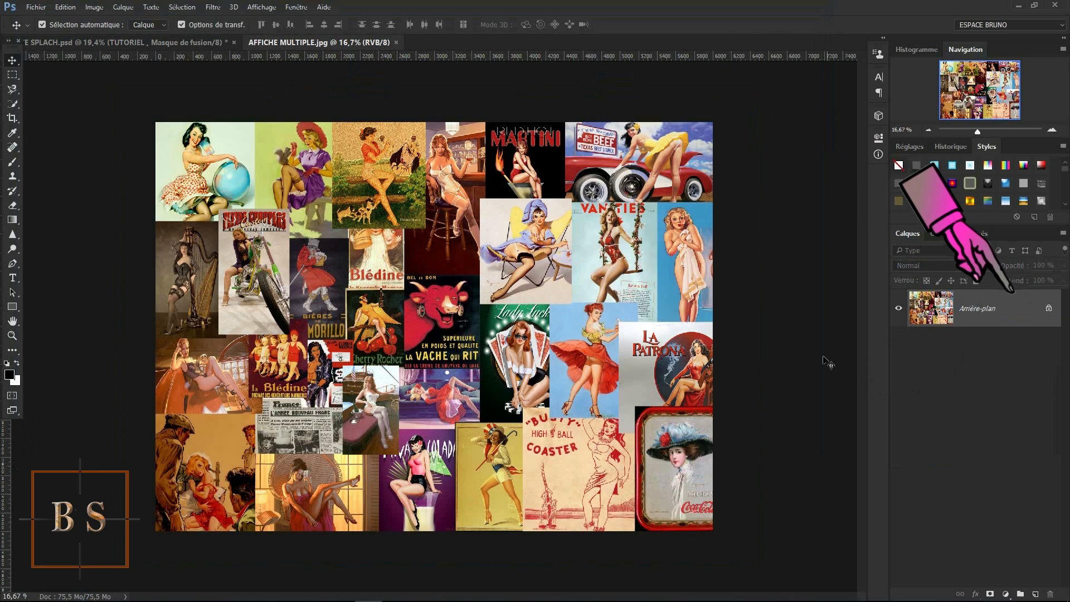
Unlock the collage's background layer and duplicate it, hiding the original underneath.
left_click(1048, 310)
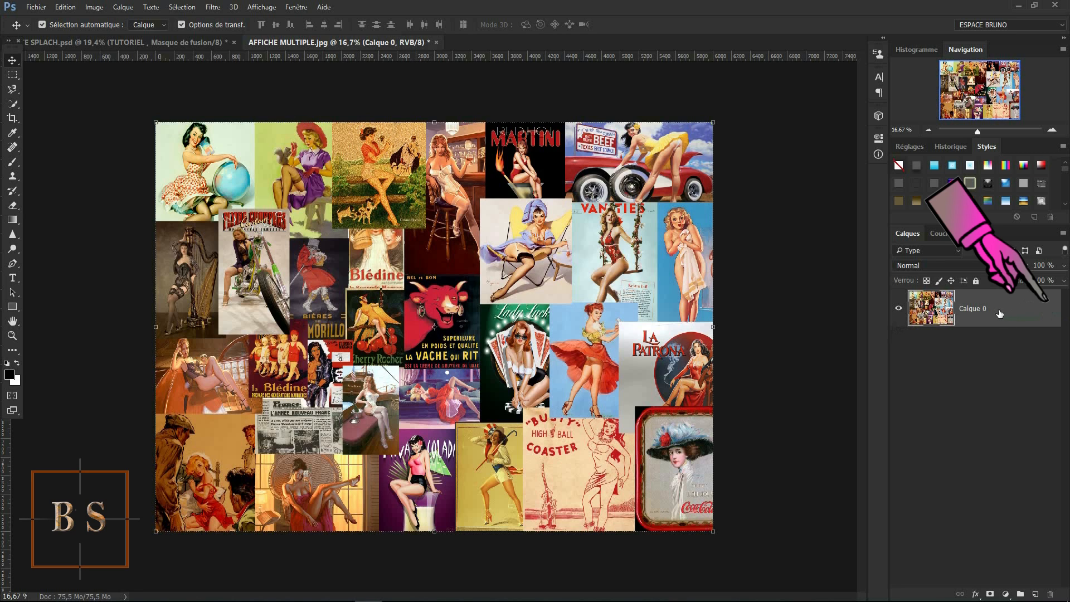
left_click(999, 308)
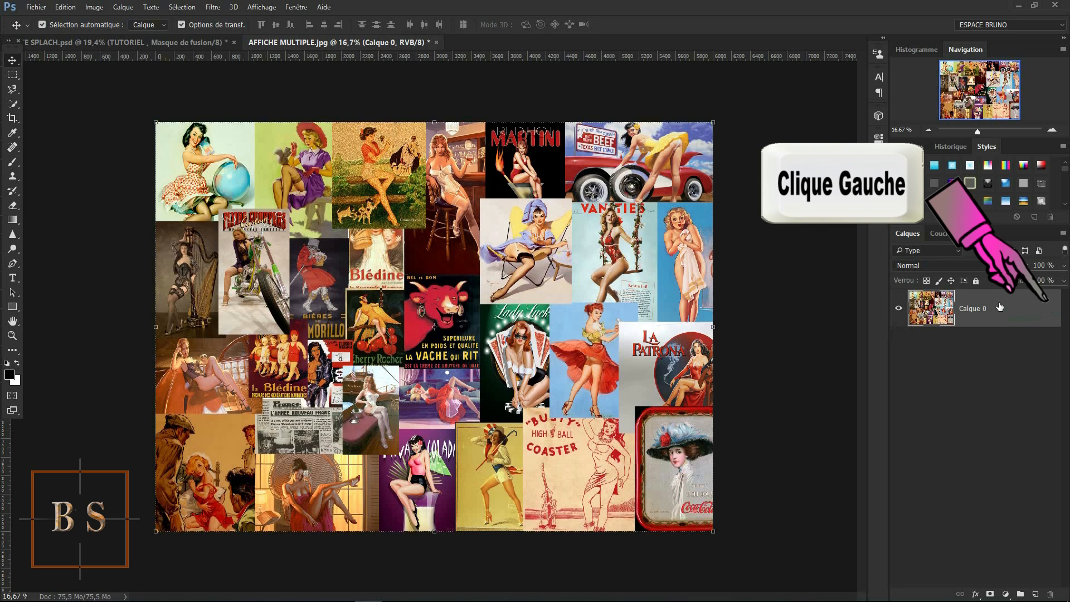
left_click_drag(1006, 308, 1035, 594)
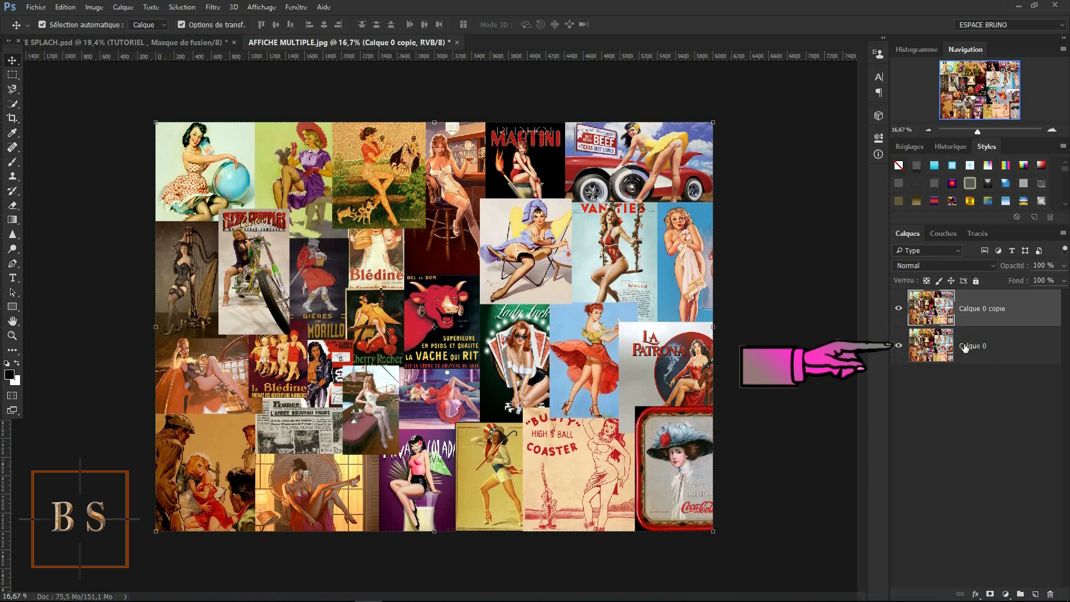
left_click(899, 346)
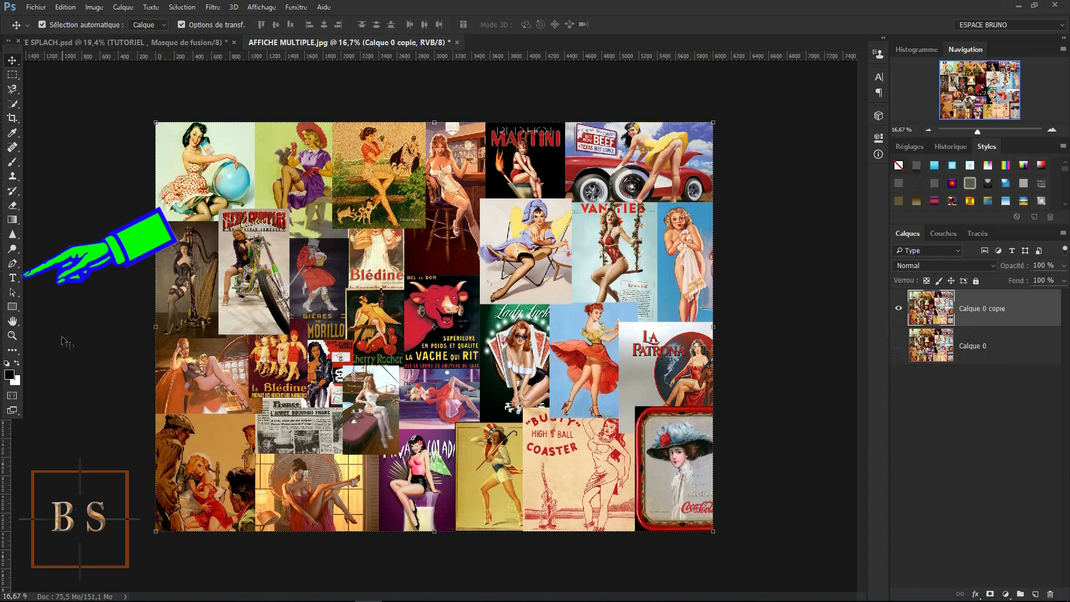
Add the horizontal text TUTORIEL over the collage and stretch it across nearly the full image width.
left_click(11, 276)
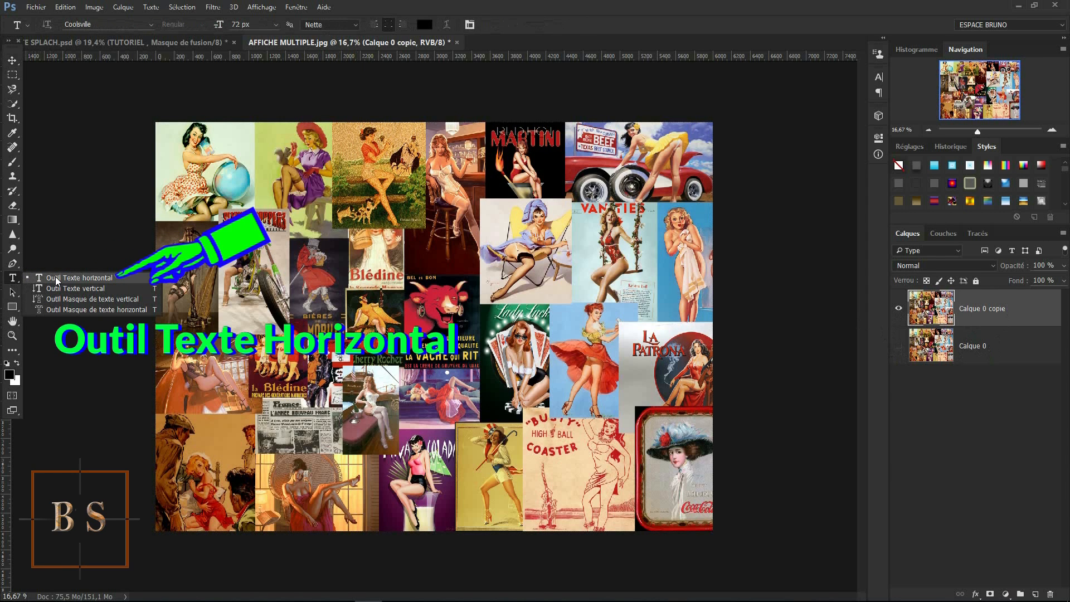
left_click(56, 278)
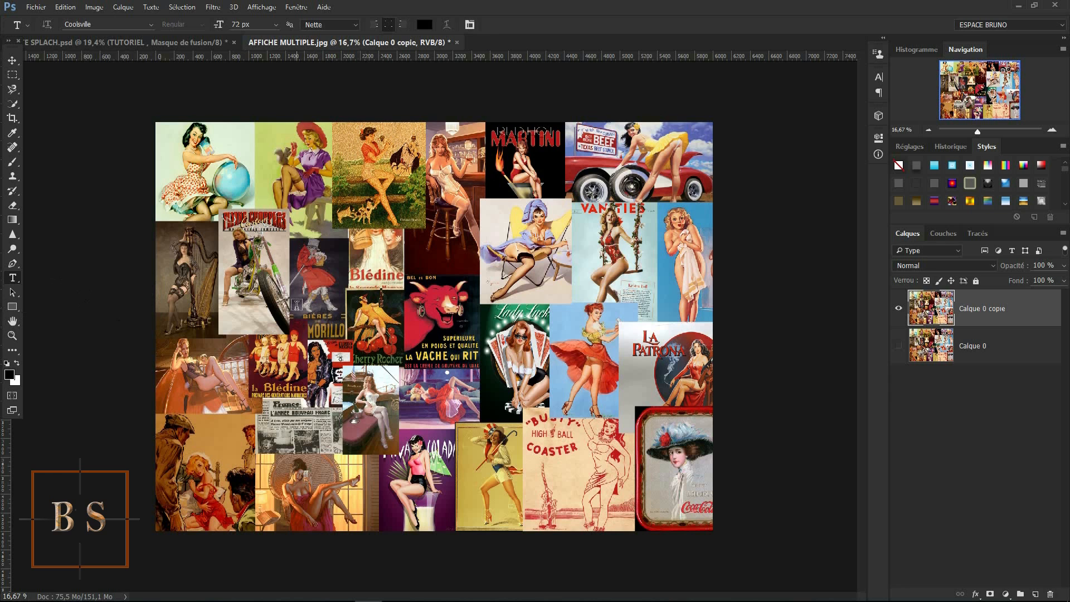
left_click(297, 304)
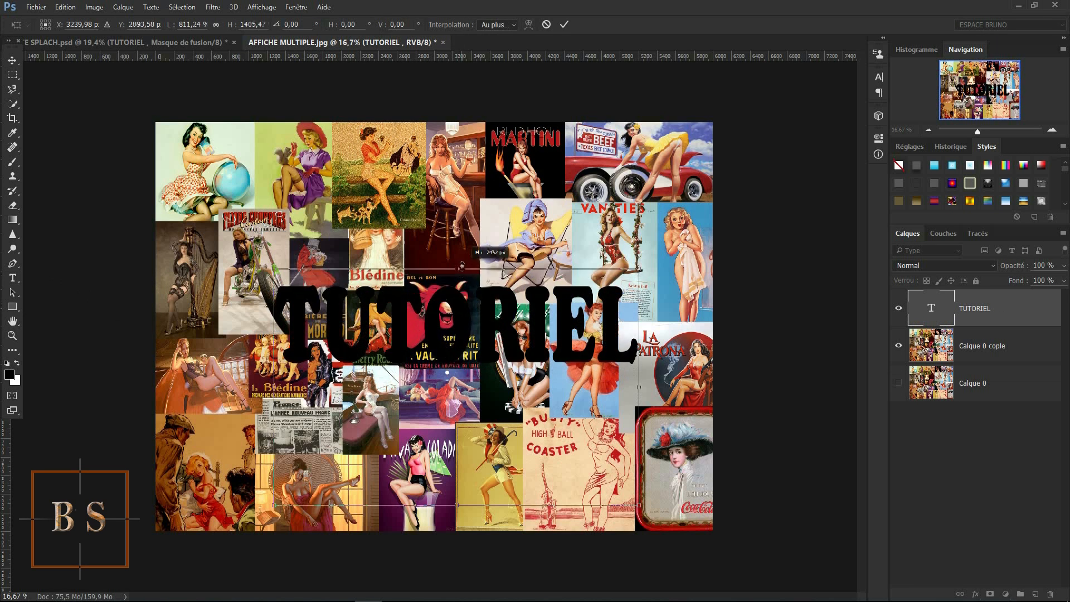
left_click_drag(274, 379, 177, 379)
left_click_drag(639, 379, 695, 381)
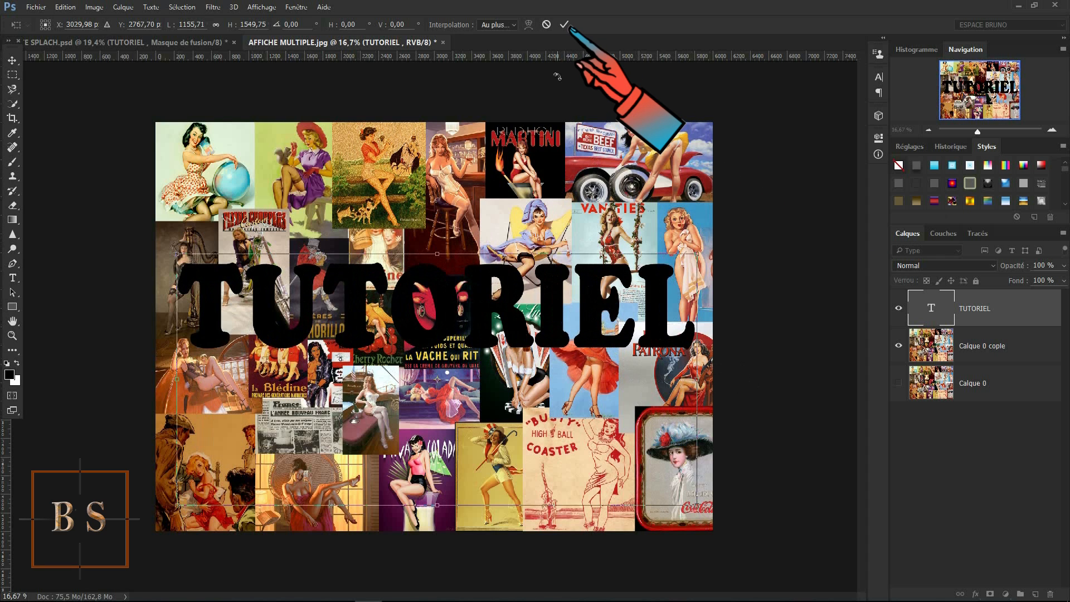
left_click(564, 25)
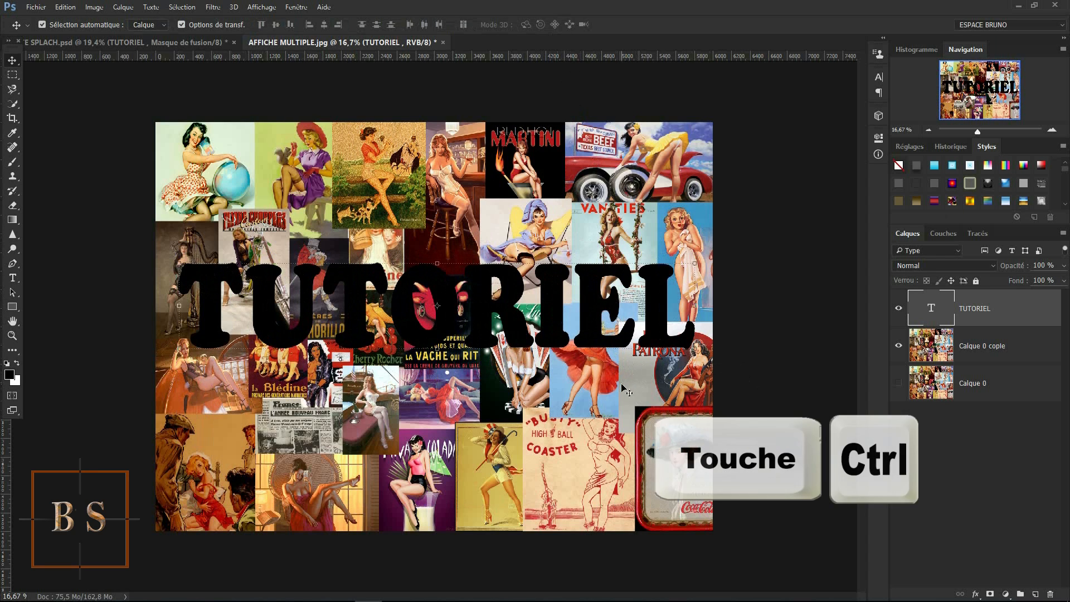
Align the TUTORIEL text and Calque 0 copie layers on their vertical and horizontal centres.
key("ctrl")
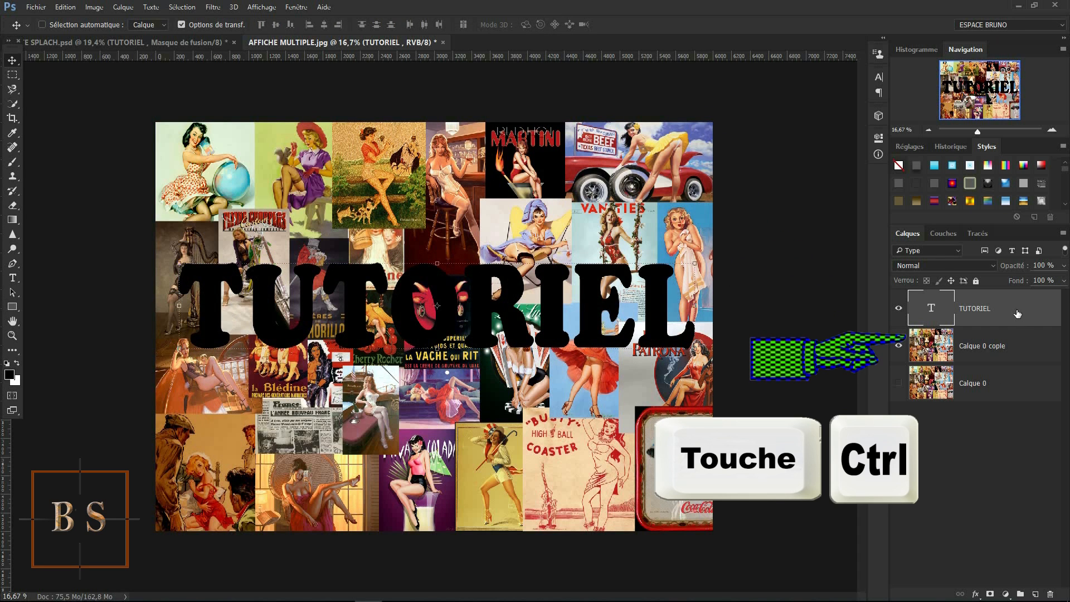
left_click(1022, 343, "ctrl")
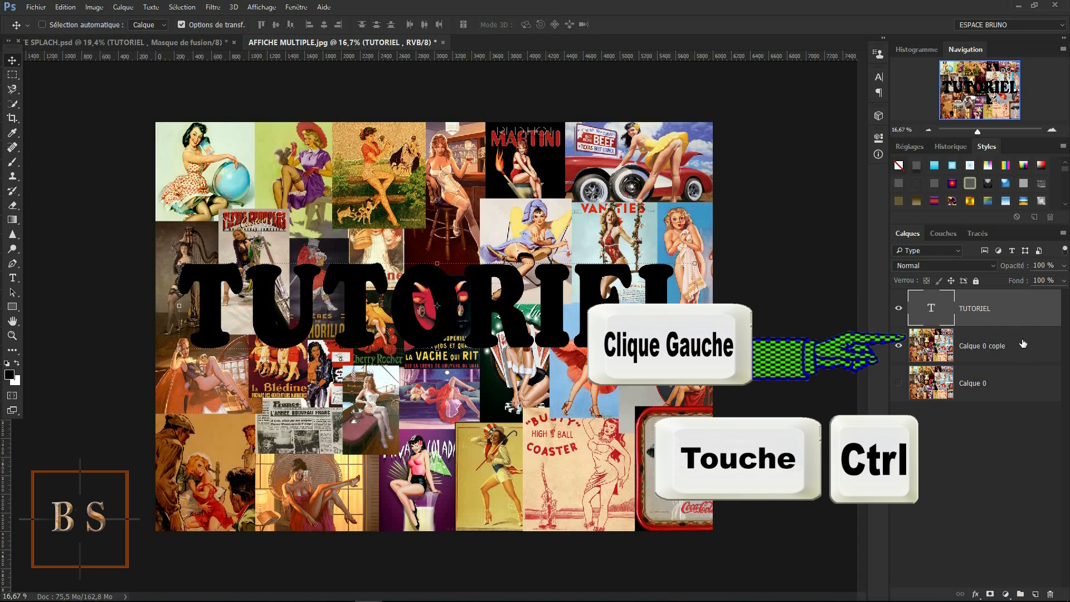
left_click(1022, 343, "ctrl")
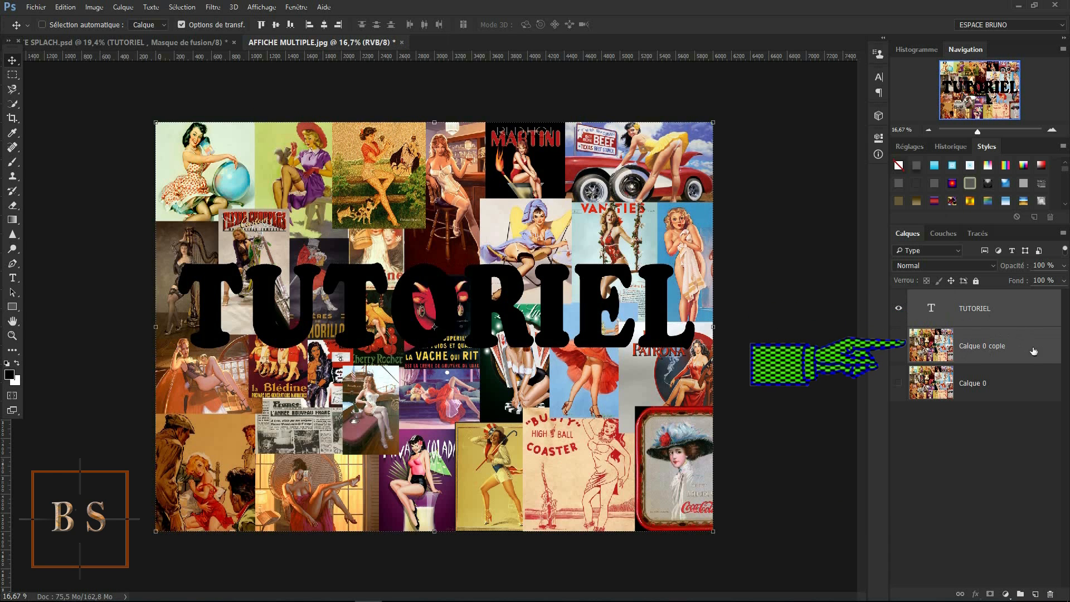
key("ctrl")
left_click(275, 25)
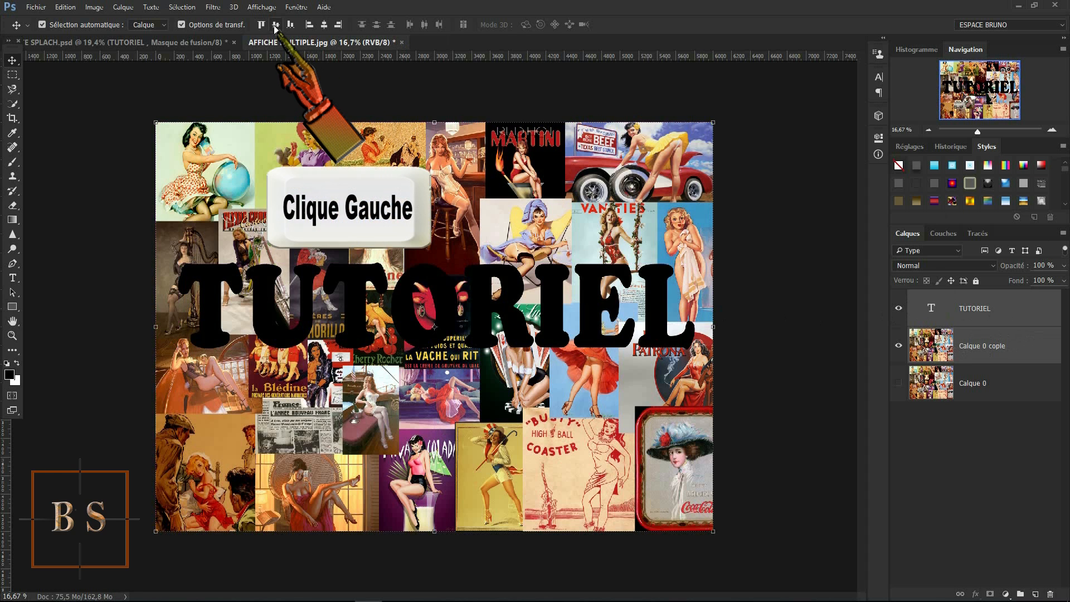
left_click(275, 25)
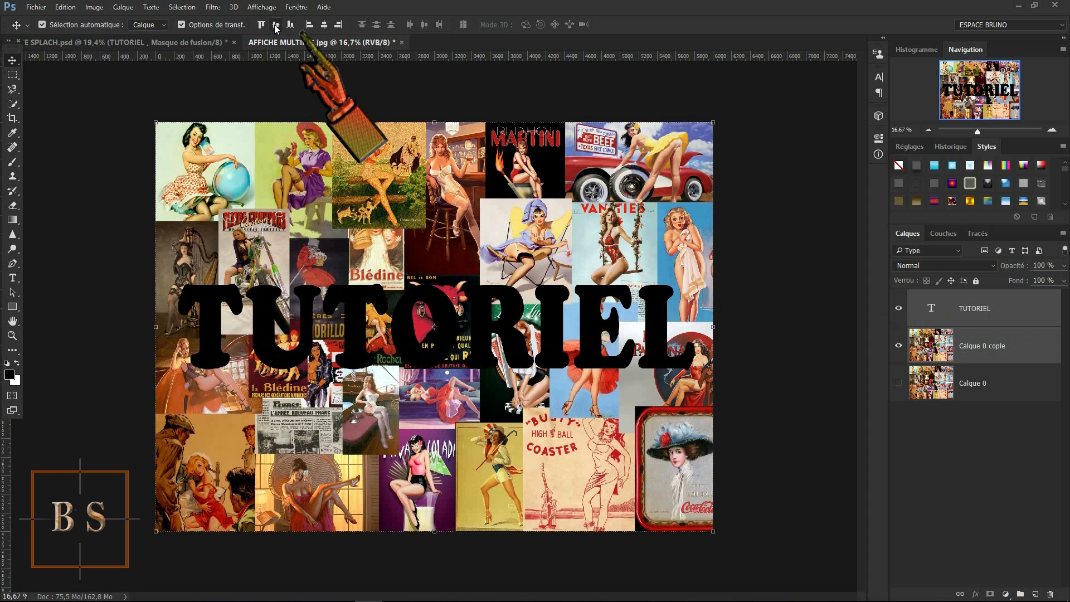
left_click(323, 25)
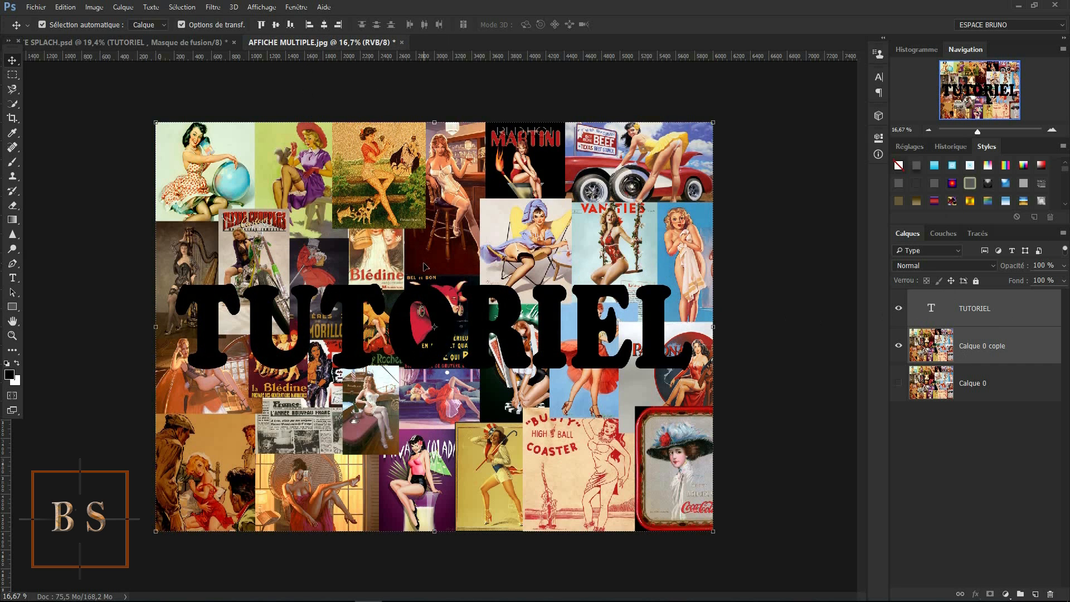
Move Calque 0 copie above the TUTORIEL text layer and clip it to the lettering.
left_click(1028, 349)
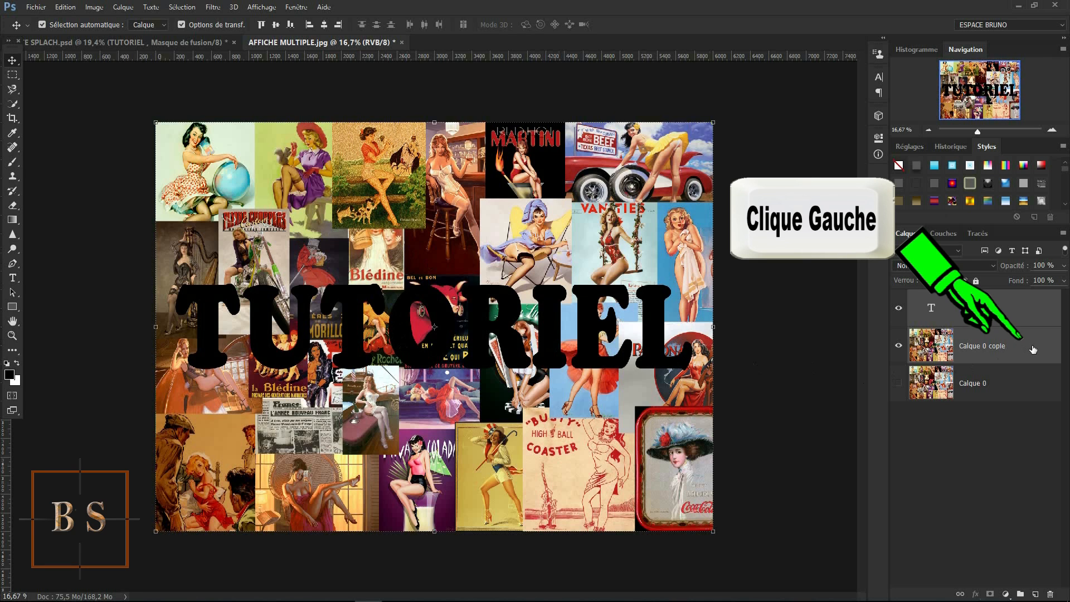
left_click(1032, 349)
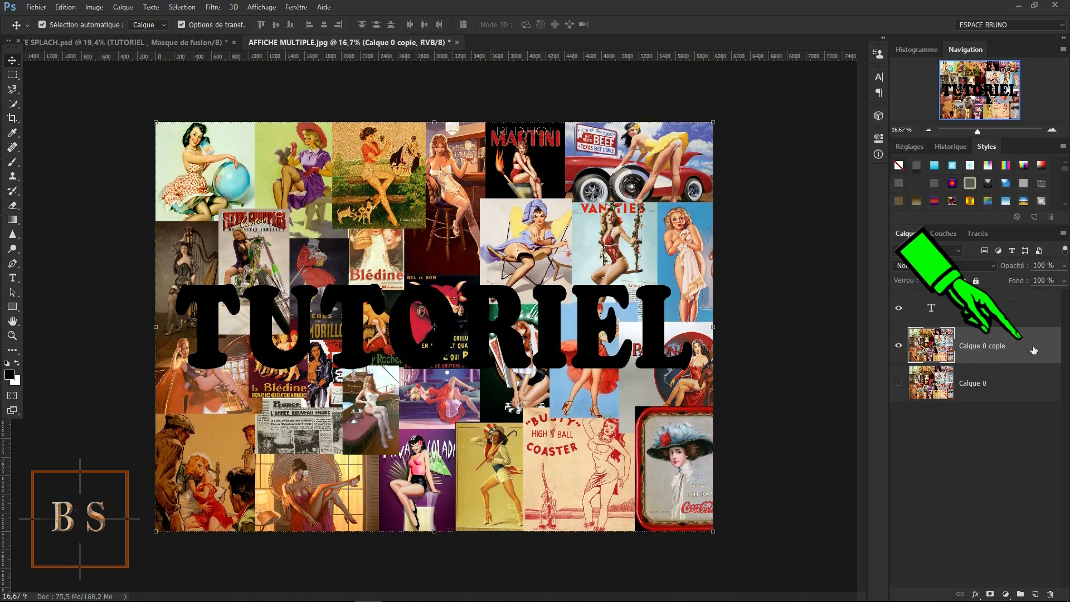
left_click_drag(1033, 349, 1028, 307)
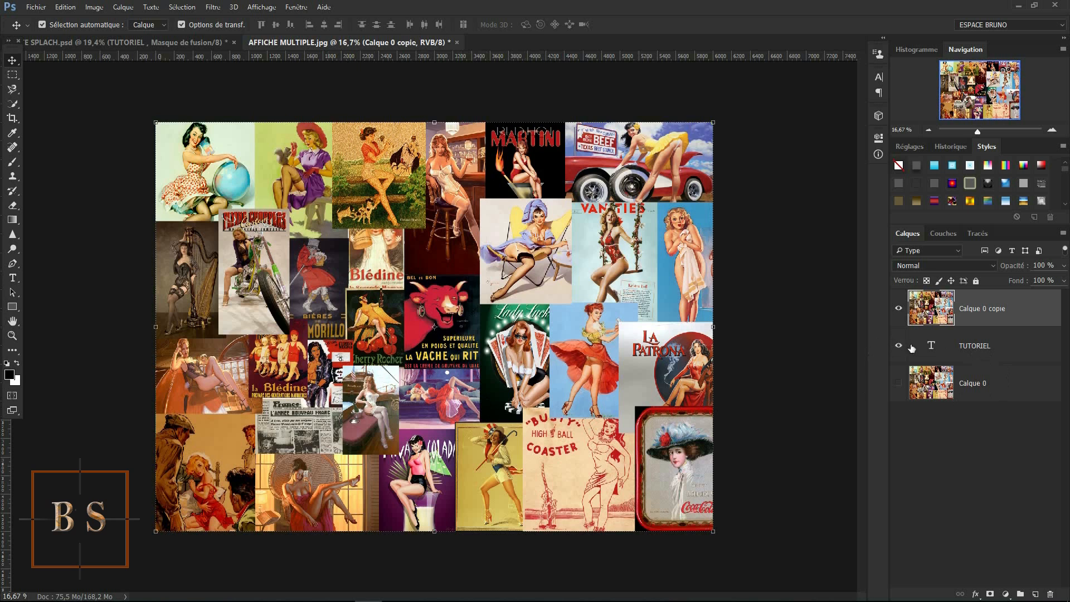
left_click(1031, 323, "alt")
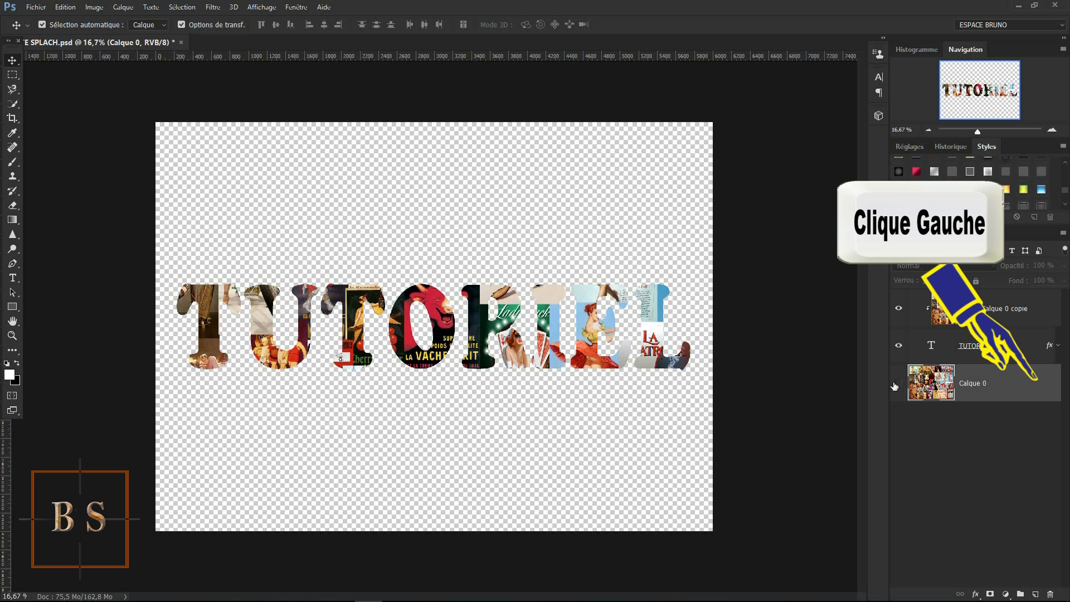
Add a solid colour fill layer above Calque 0 using the colour e5c9ab.
left_click(1005, 595)
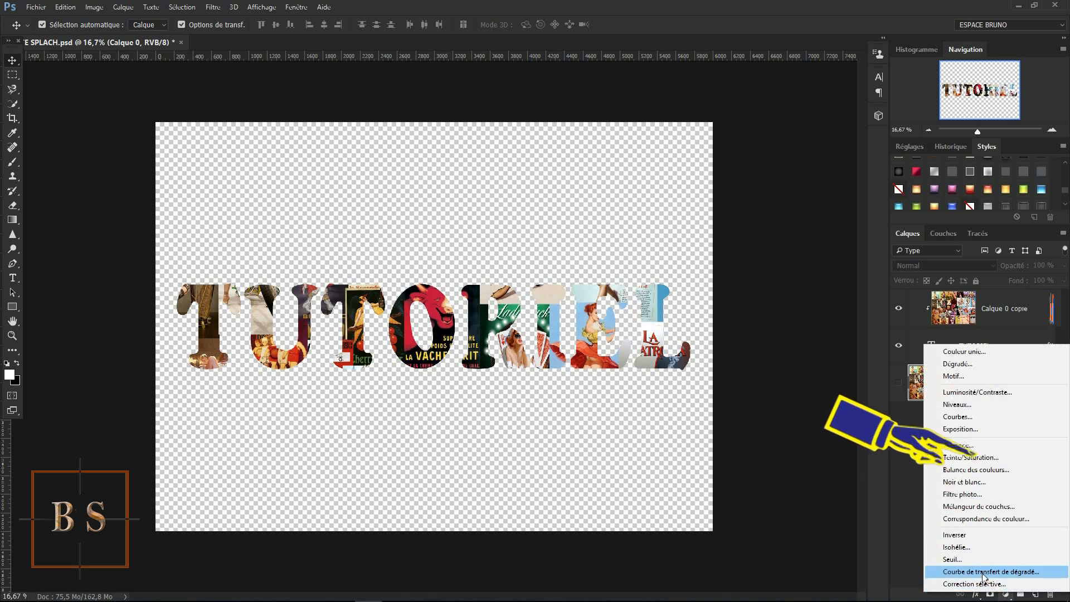
left_click(951, 352)
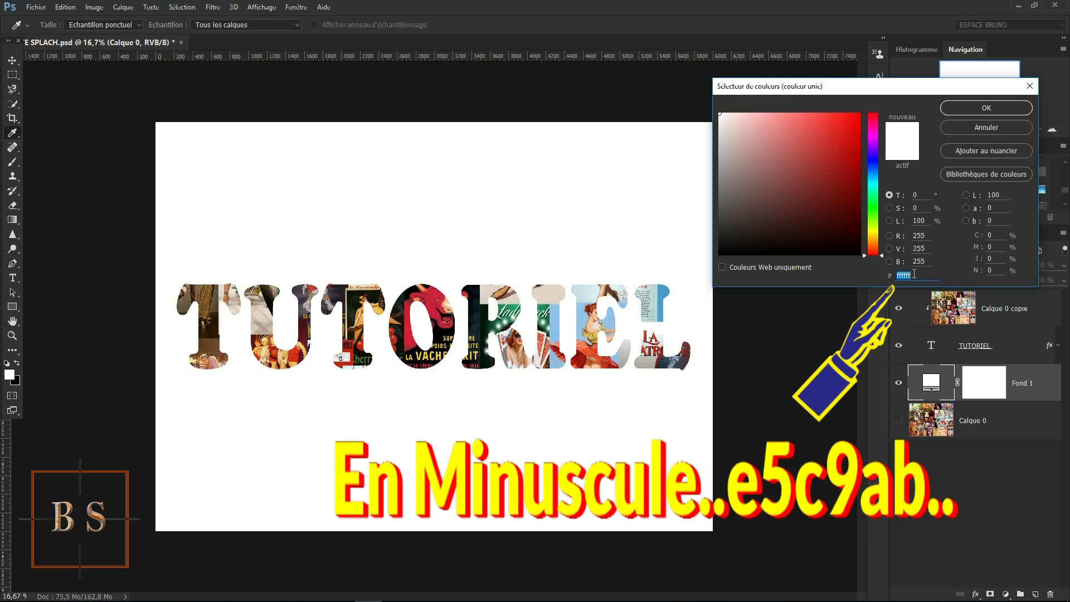
type("E5")
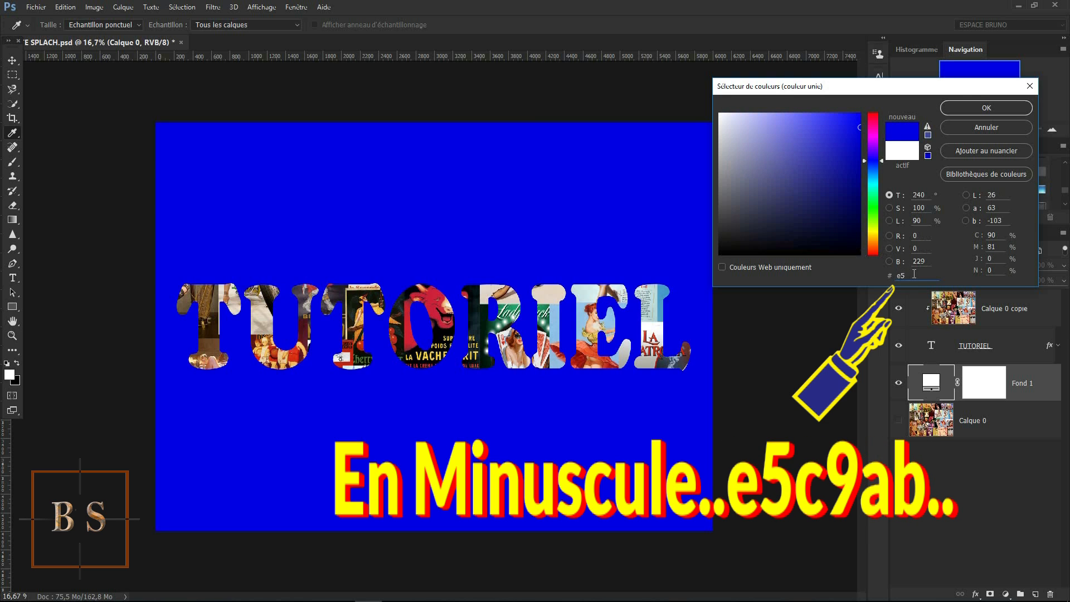
type("c9")
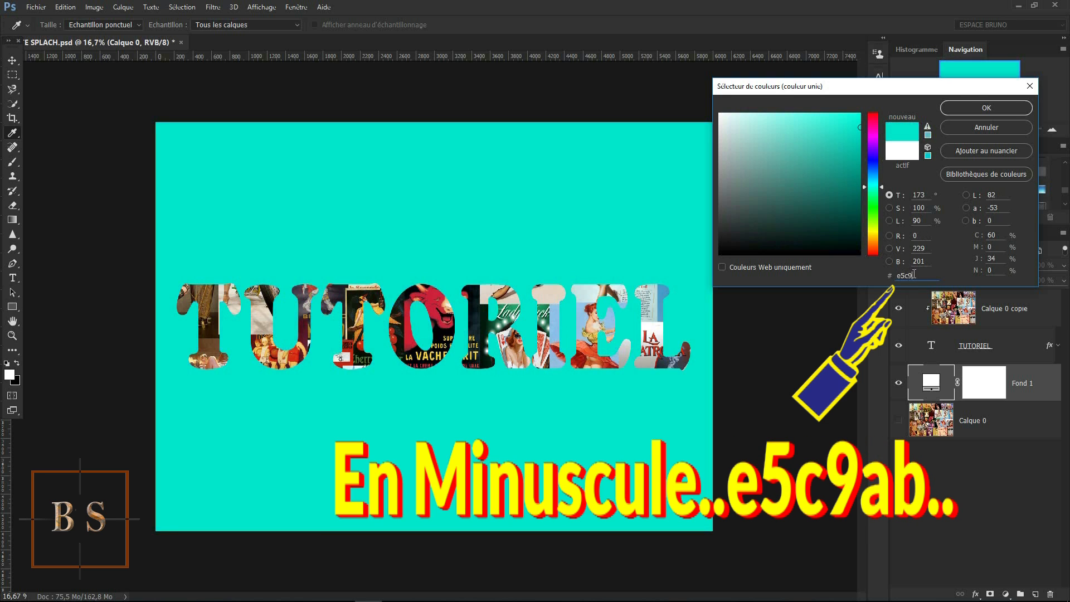
type("ab")
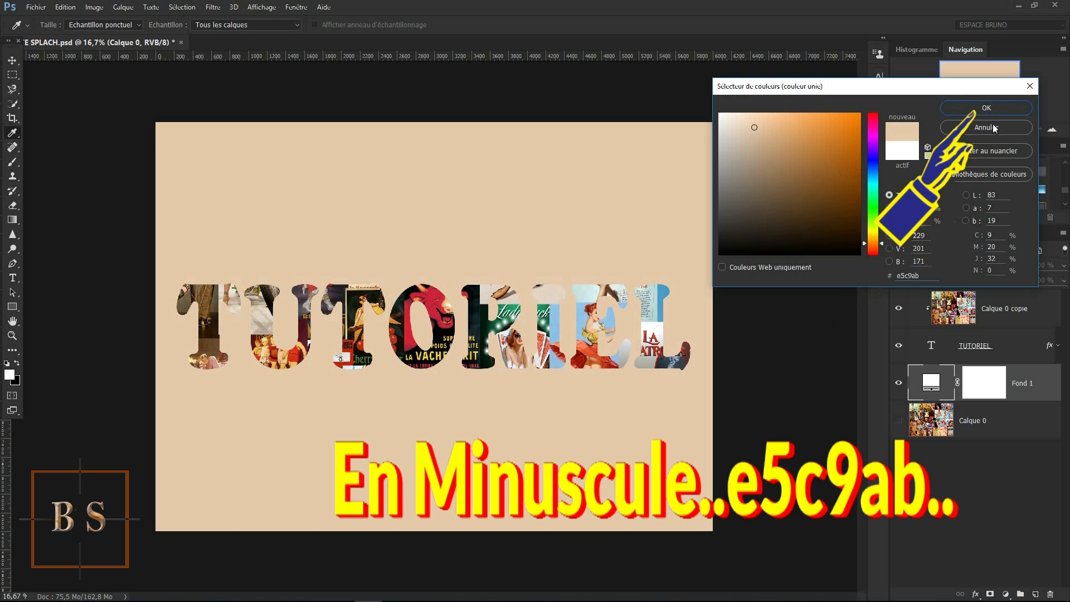
left_click(986, 108)
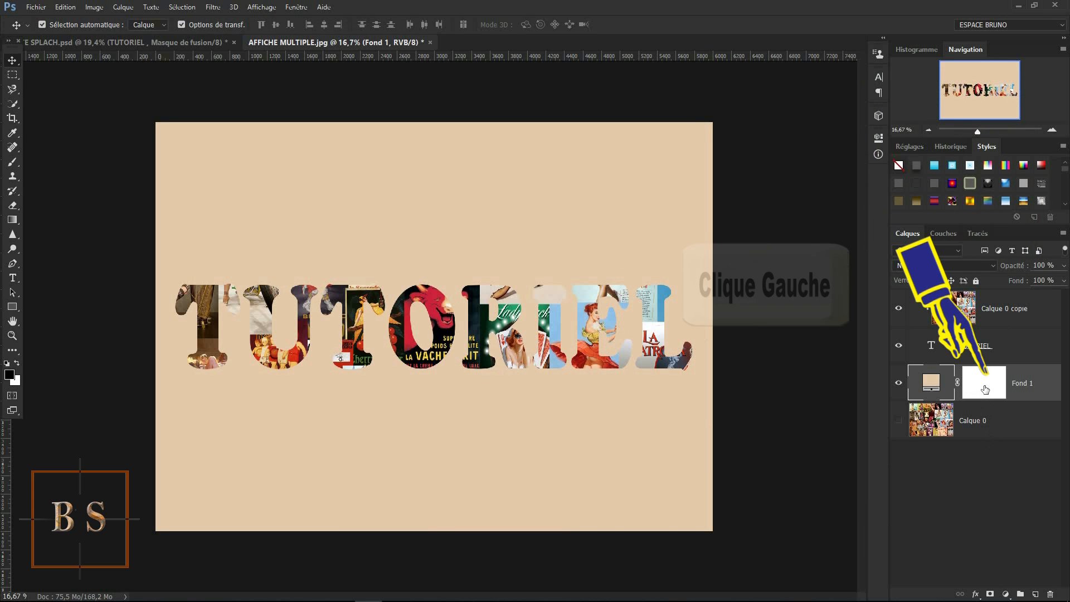
Target the Fond 1 layer's mask and choose the 544 px splatter tip for the Brush tool.
left_click(985, 389)
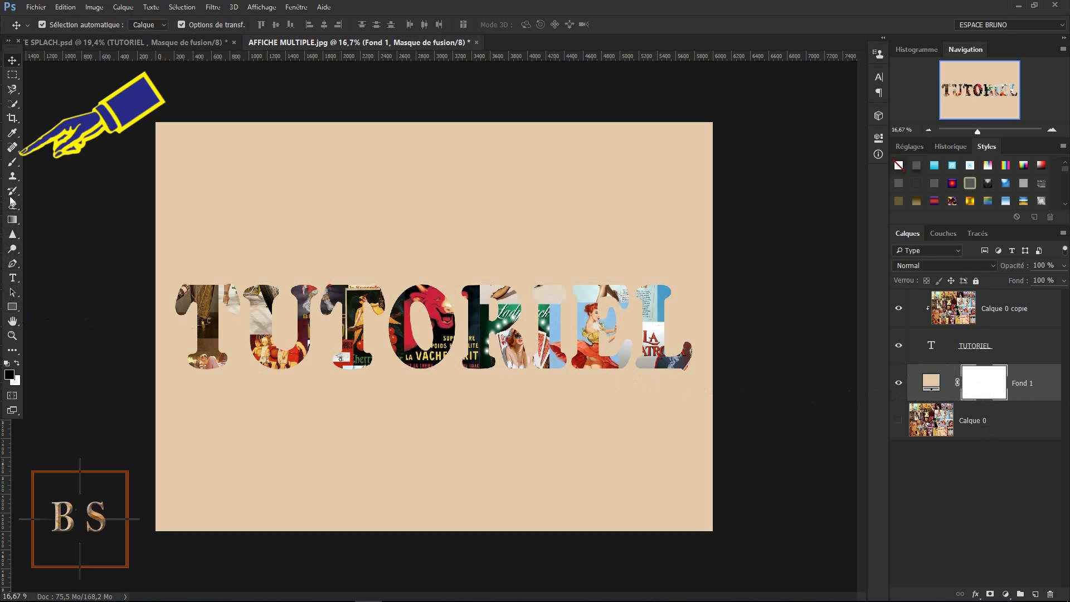
left_click(13, 163)
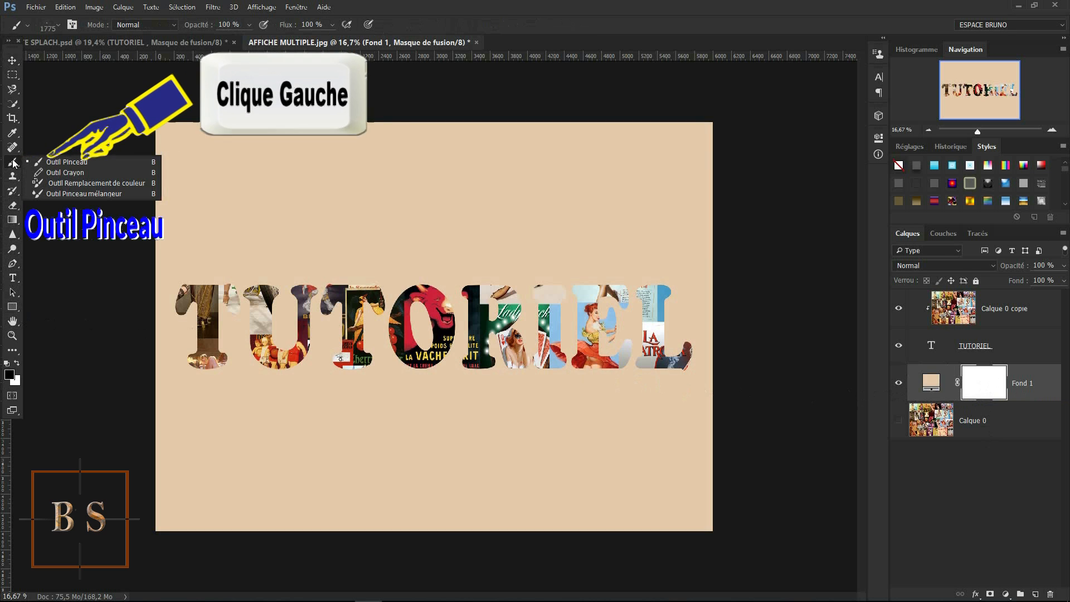
left_click(53, 162)
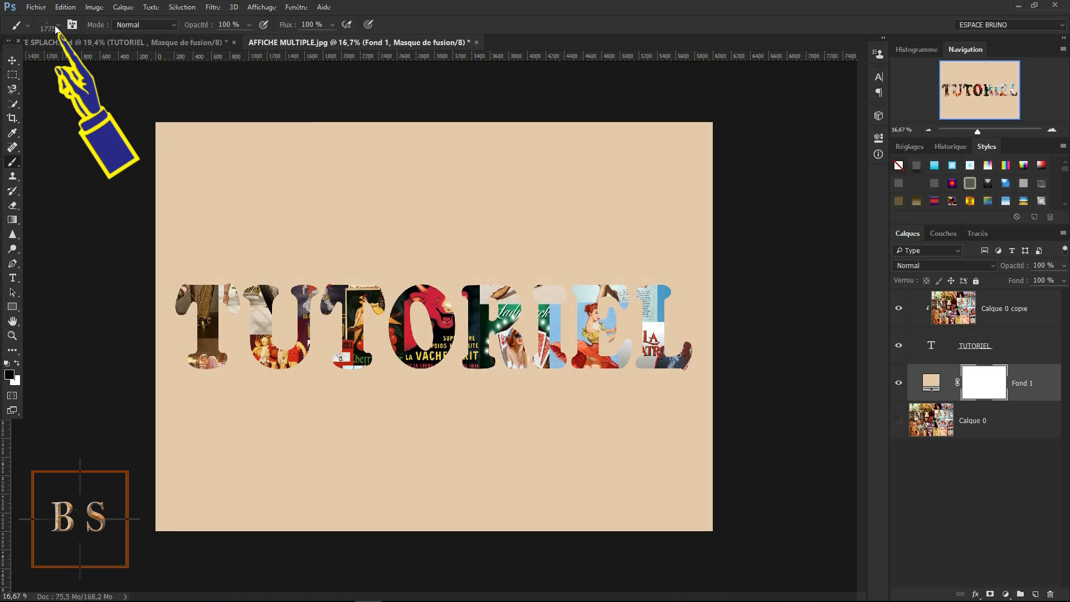
left_click(58, 27)
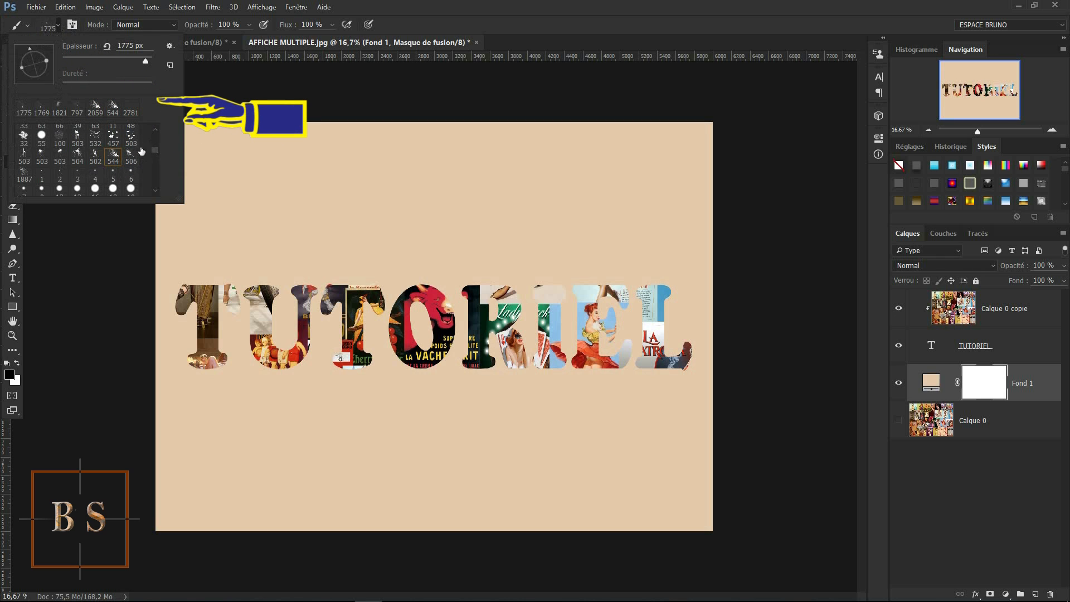
left_click(113, 157)
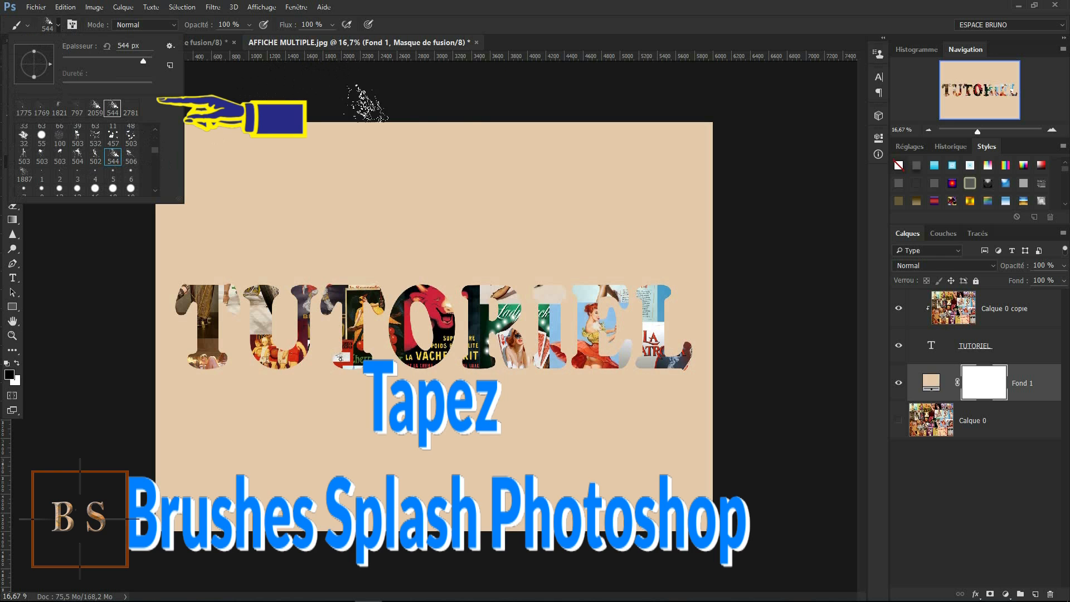
left_click(510, 31)
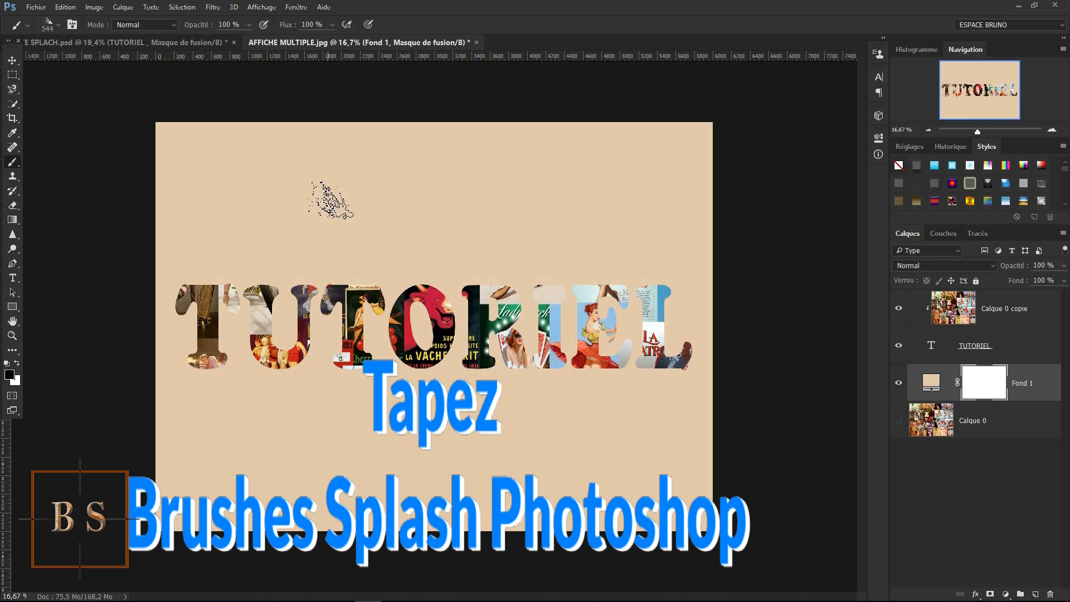
Enlarge the splatter brush to 2200 px and make Calque 0 visible.
key("bracketright")
key("bracketright")
key("bracketright")
key("bracketright")
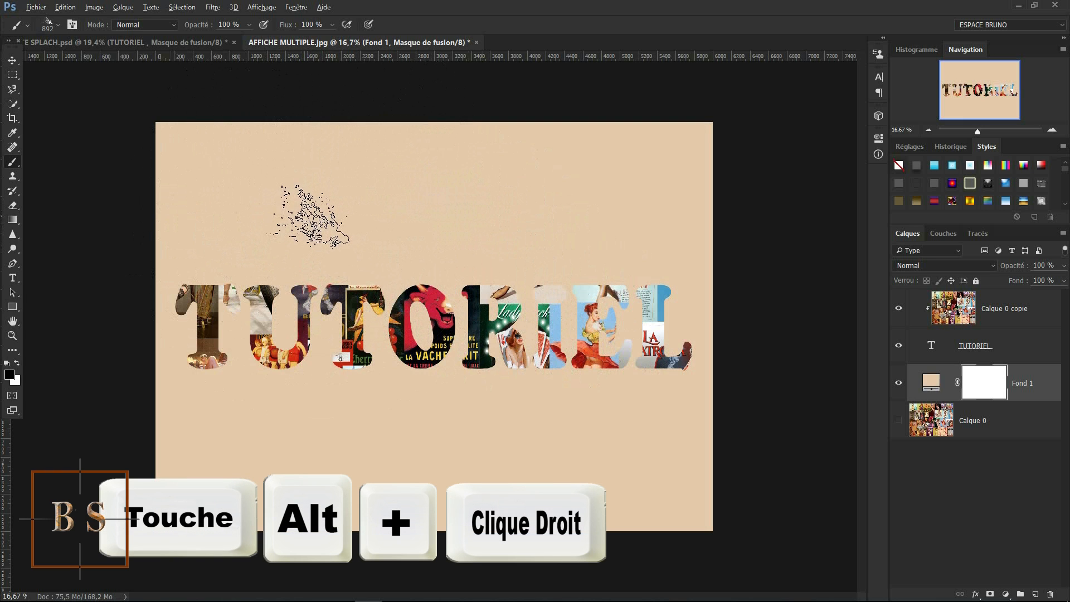
key("alt")
right_click(310, 215, "alt")
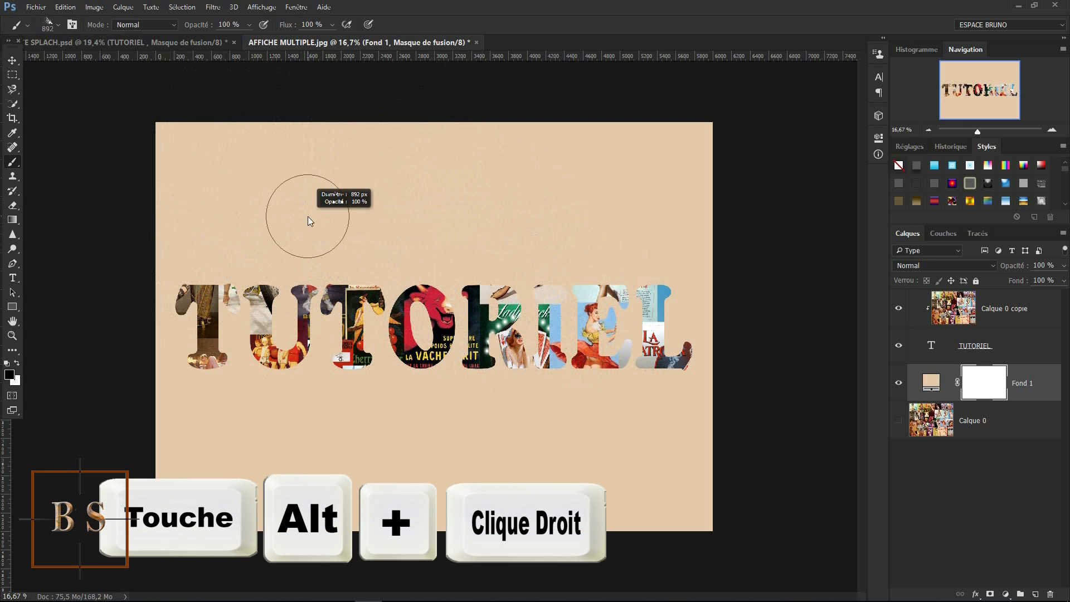
mouse_move(308, 217)
left_mouse_down()
mouse_move(436, 242)
mouse_move(303, 233)
mouse_move(369, 241)
left_mouse_up()
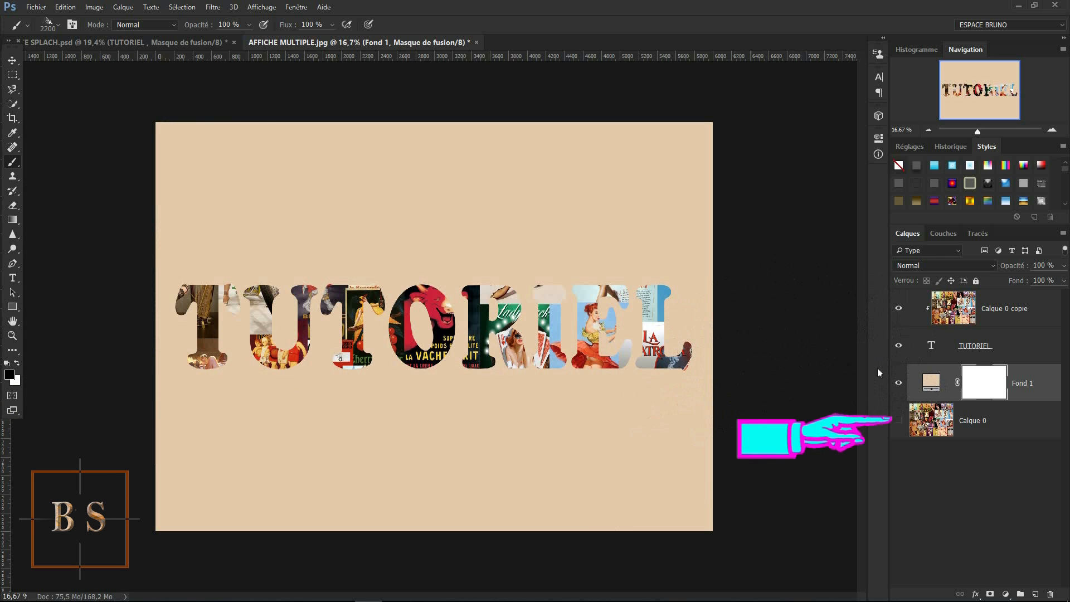
left_click(898, 423)
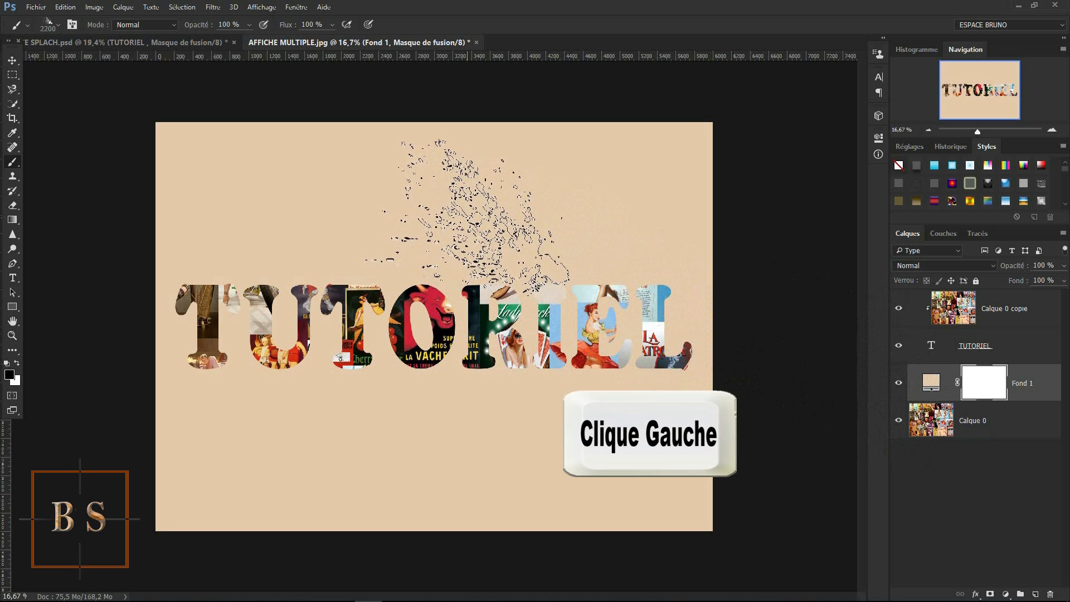
left_click(467, 217)
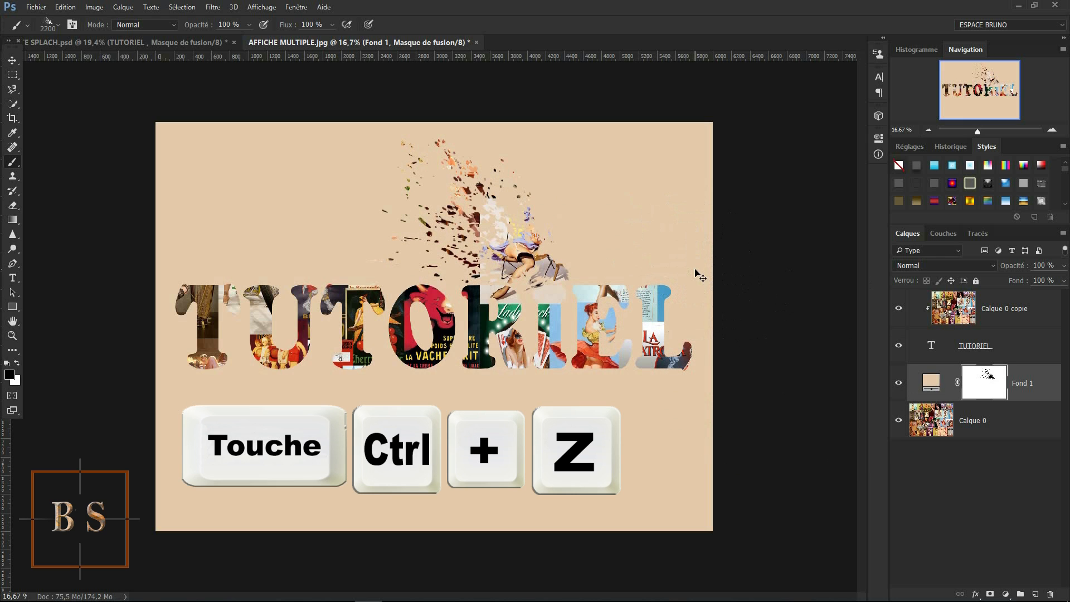
key("ctrl+z")
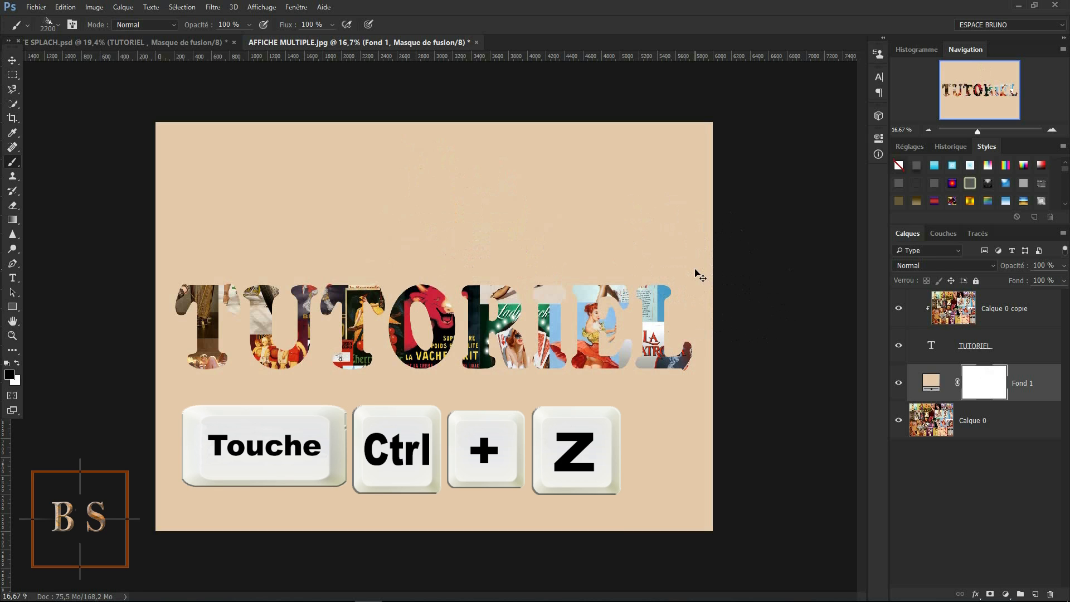
key("ctrl+z")
key("ctrl+z")
key("ctrl+z")
key("ctrl+z")
key("ctrl+z")
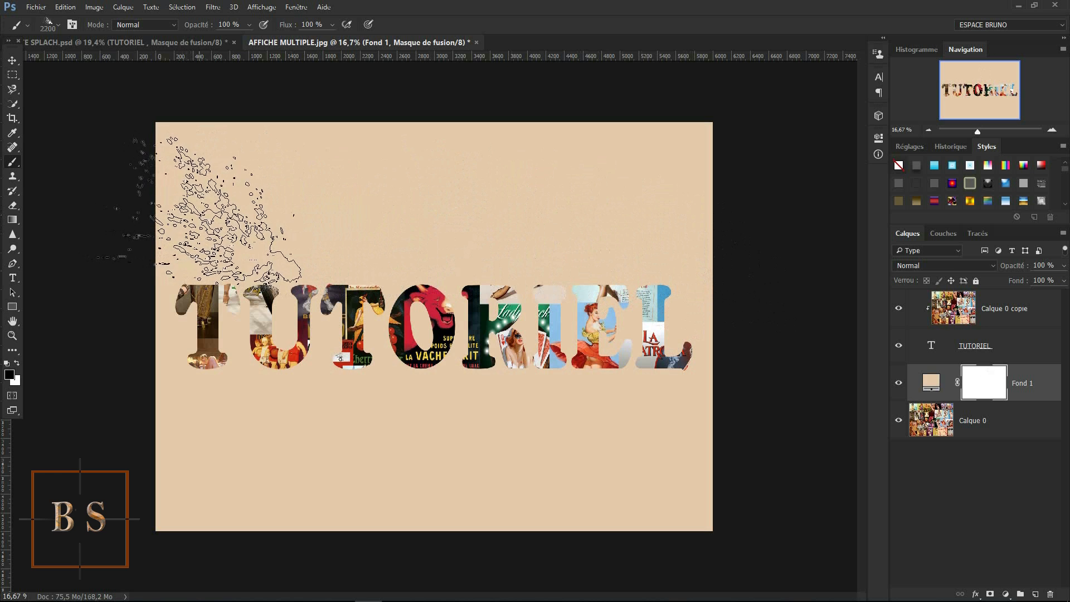
Stamp black splatters on the Fond 1 mask above the lettering's first letters and, with a 2235 px tip rotated to 87°, below them.
left_click(197, 212)
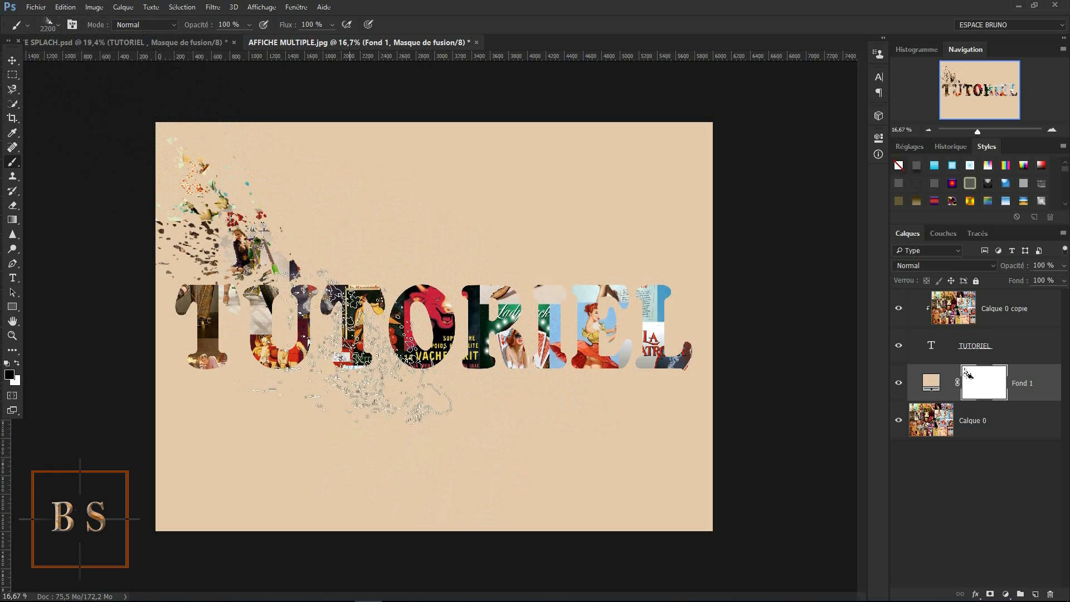
left_click(73, 25)
left_click_drag(845, 199, 812, 123)
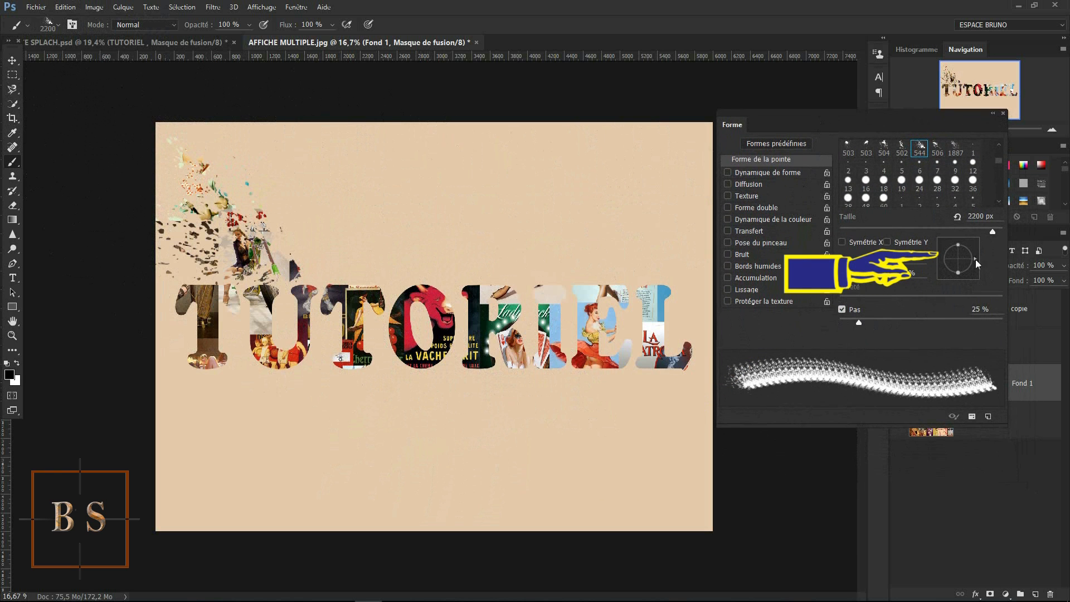
left_click_drag(974, 257, 960, 252)
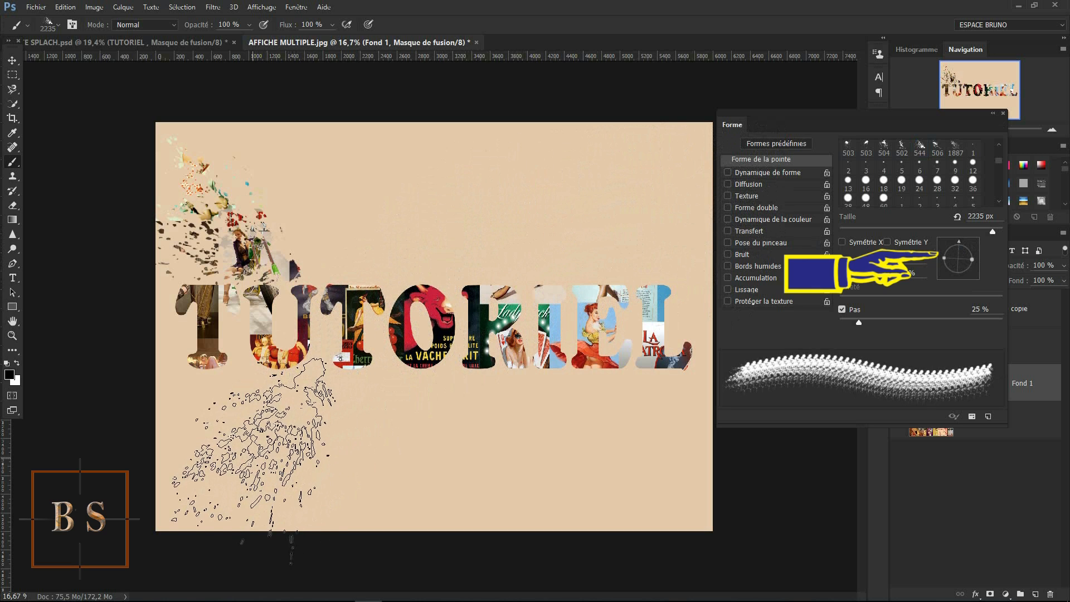
left_click(255, 458)
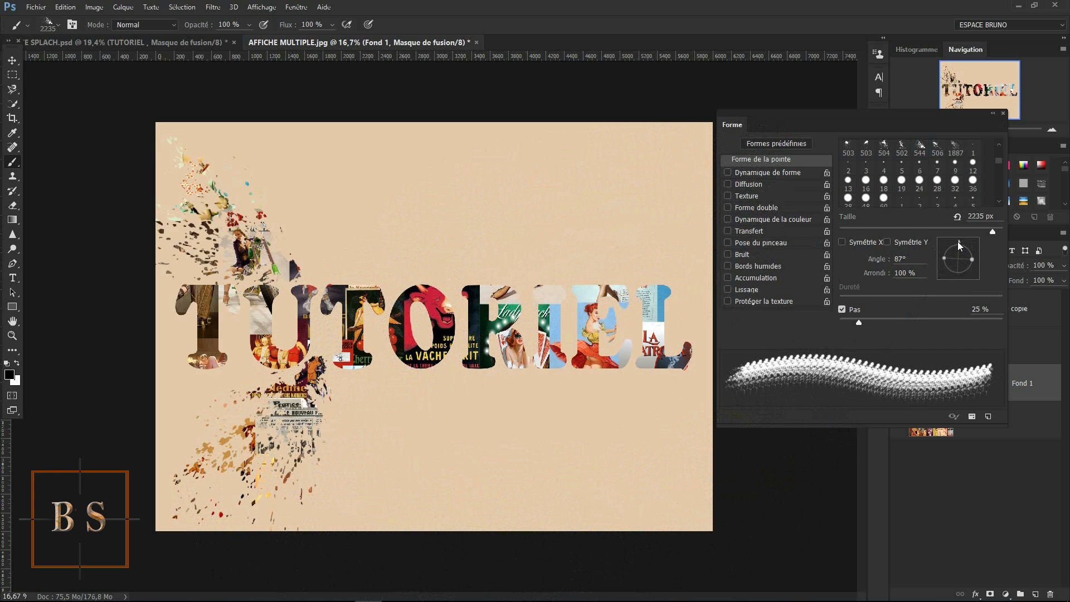
Rotate the tip to -167° and stamp a splatter below the last letters, then re-angle it and stamp another above them.
left_click_drag(958, 242, 948, 256)
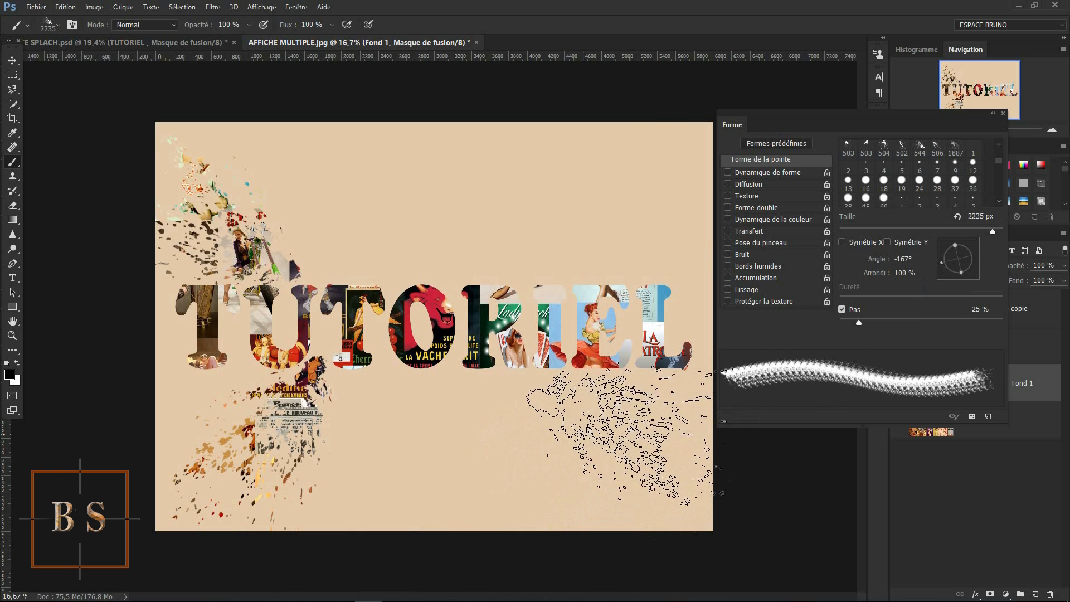
left_click(635, 436)
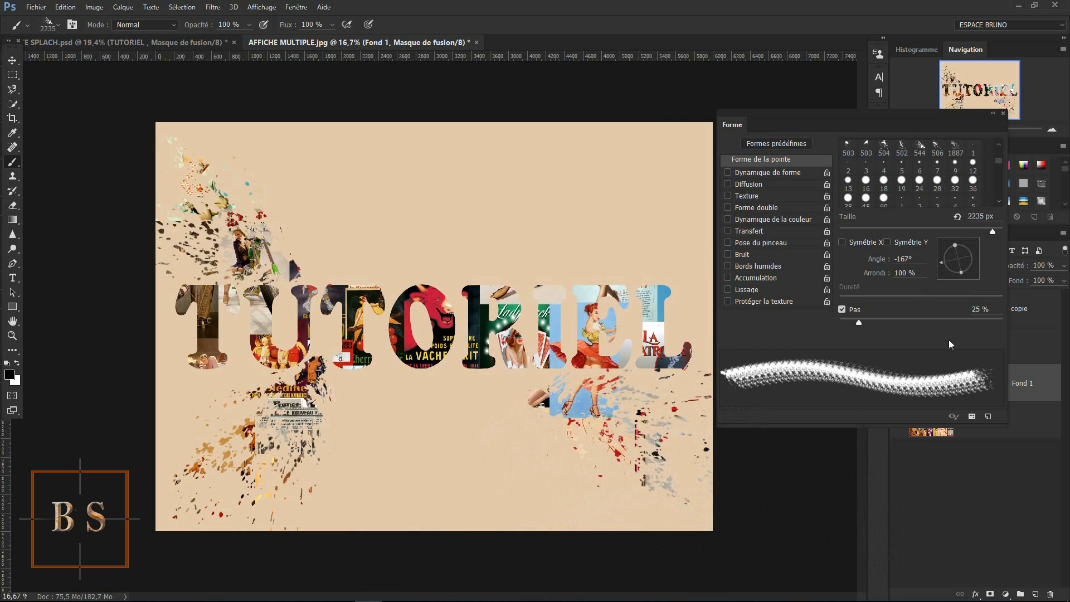
mouse_move(941, 259)
left_mouse_down()
mouse_move(948, 247)
mouse_move(975, 255)
left_mouse_up()
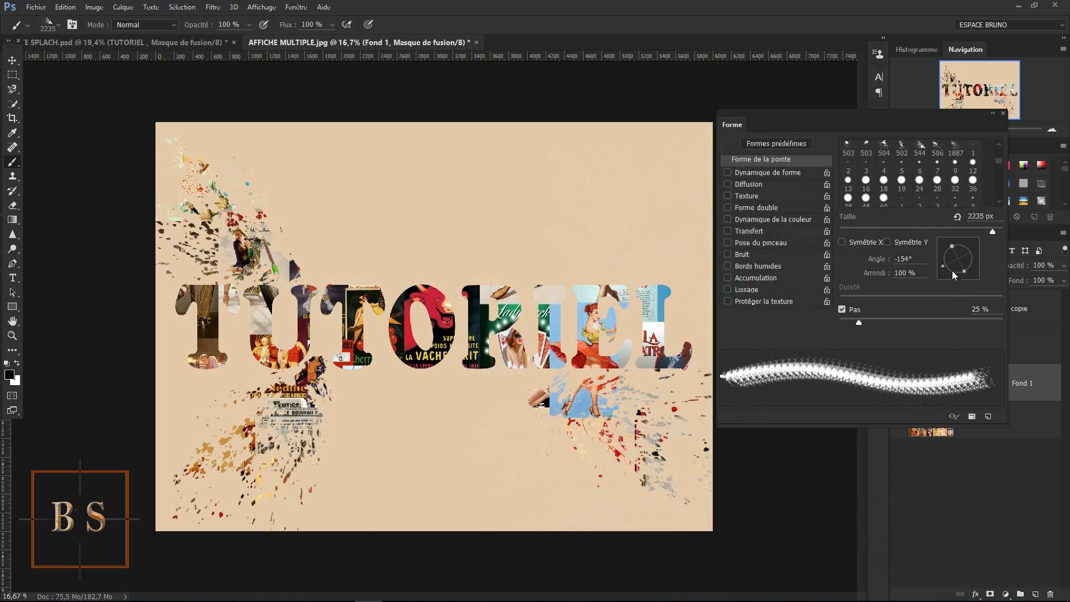
left_click_drag(952, 274, 877, 270)
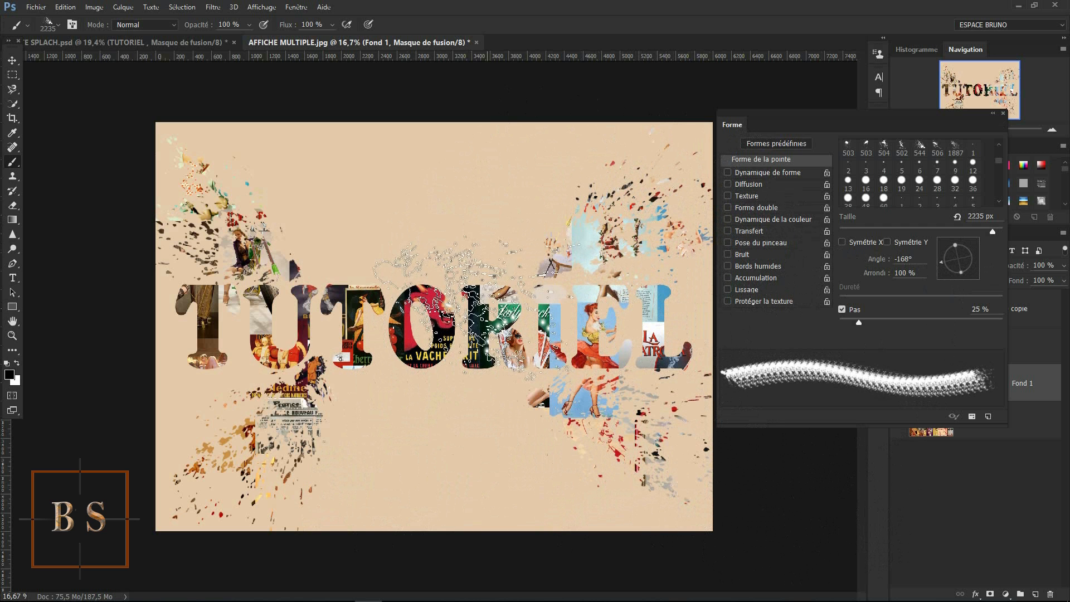
Stamp a 1251 px splatter angled at -168° below the letter O, and add rotated splatters above the middle letters.
left_click_drag(487, 305, 441, 305)
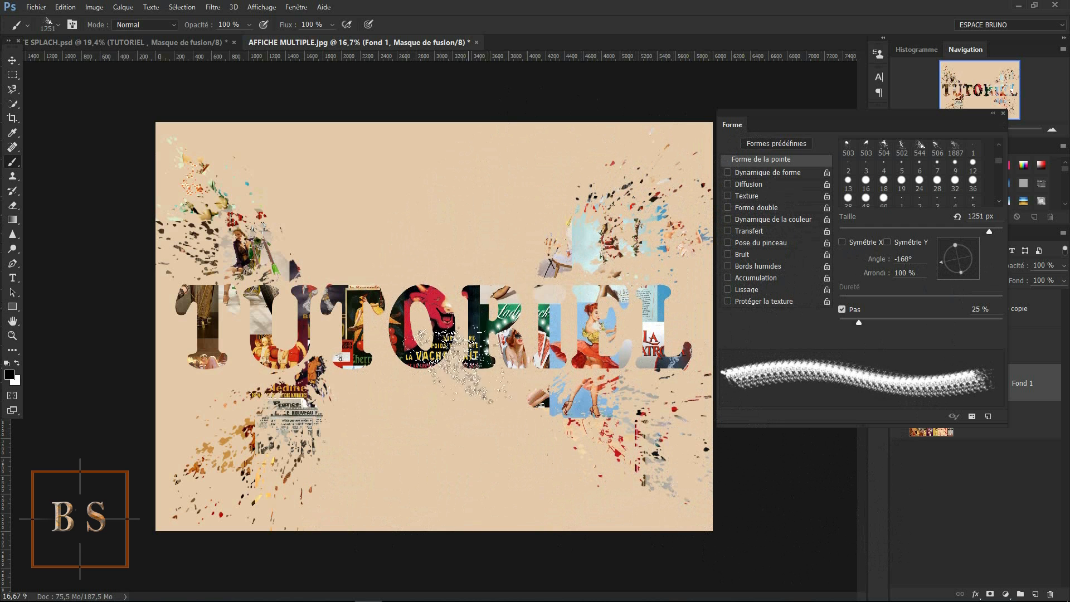
left_click(463, 413)
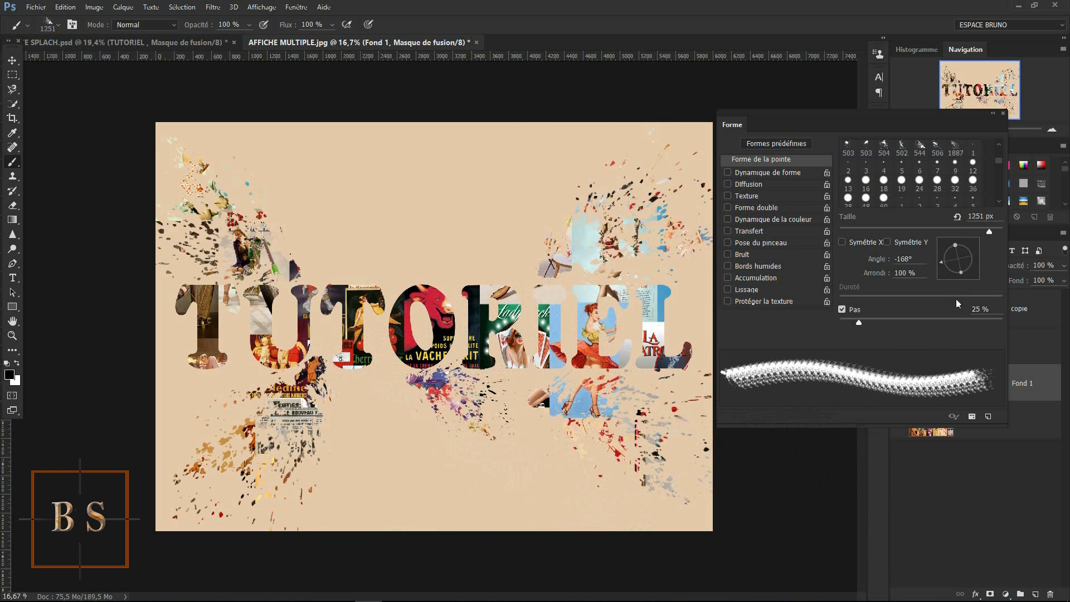
left_click_drag(943, 264, 958, 246)
left_click_drag(496, 395, 507, 394)
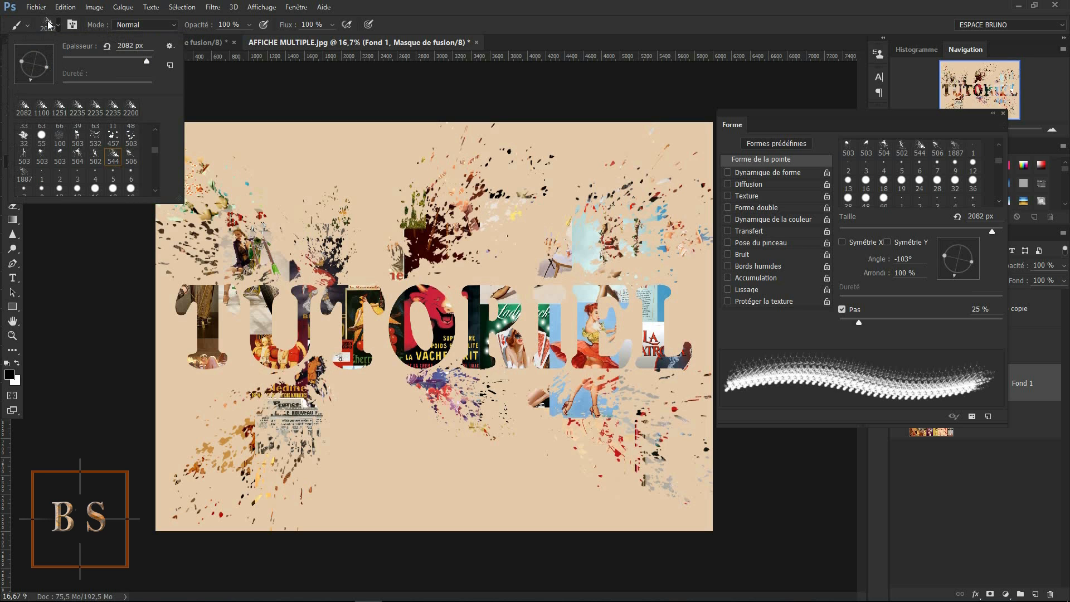
Choose the 797 px droplet brush tip, enlarge it to 2321 px and stamp fine droplets around the lettering.
scroll(155, 151, "down", 5)
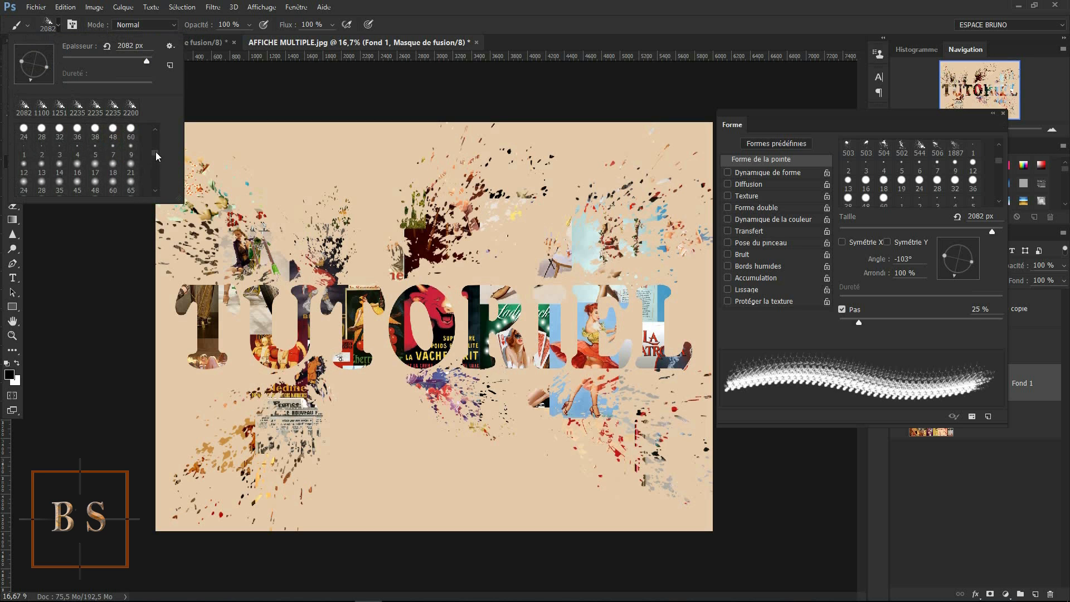
left_click(131, 177)
left_click_drag(379, 217, 450, 218)
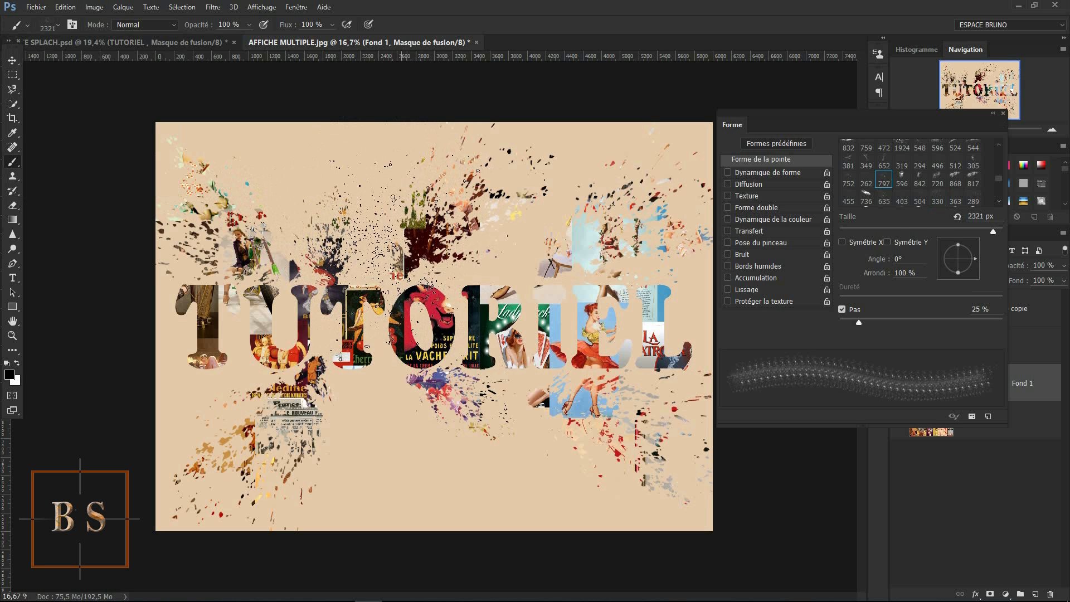
left_click(407, 442)
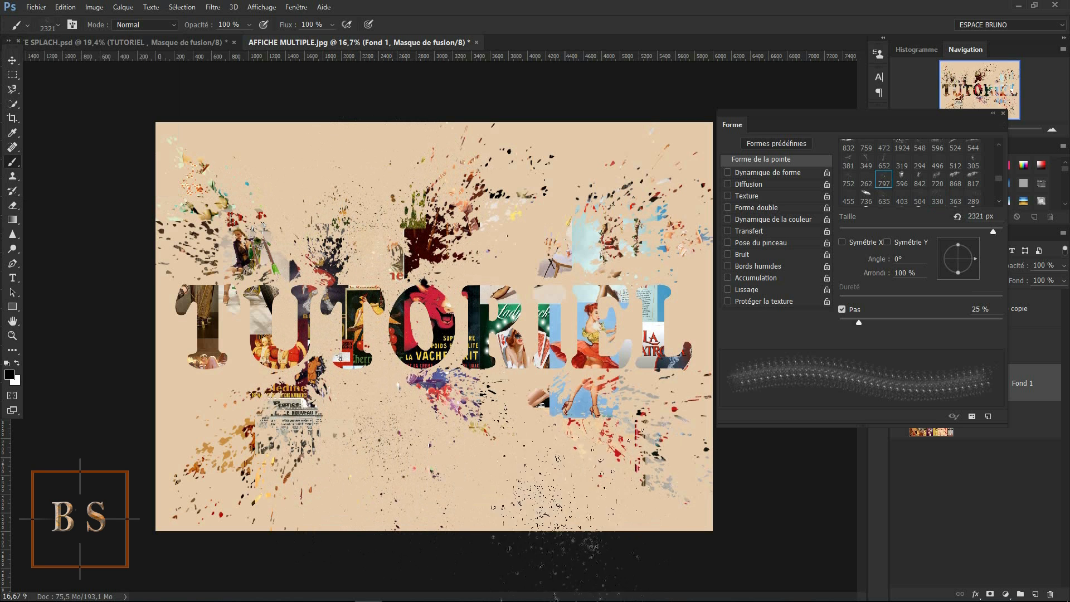
left_click(528, 409)
left_click(524, 249)
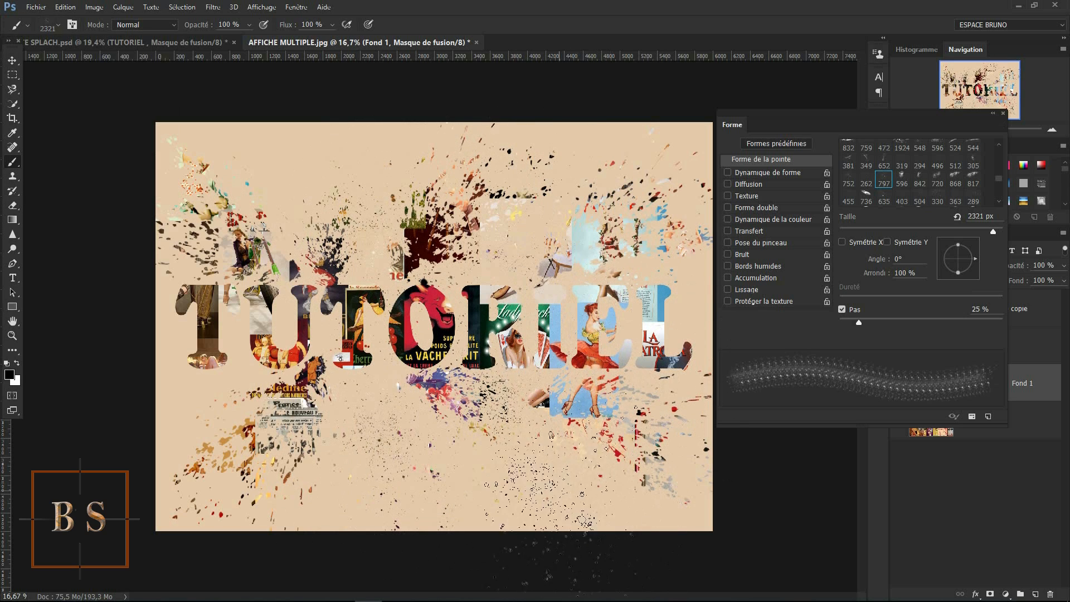
left_click(240, 396)
left_click(668, 279)
left_click(501, 256)
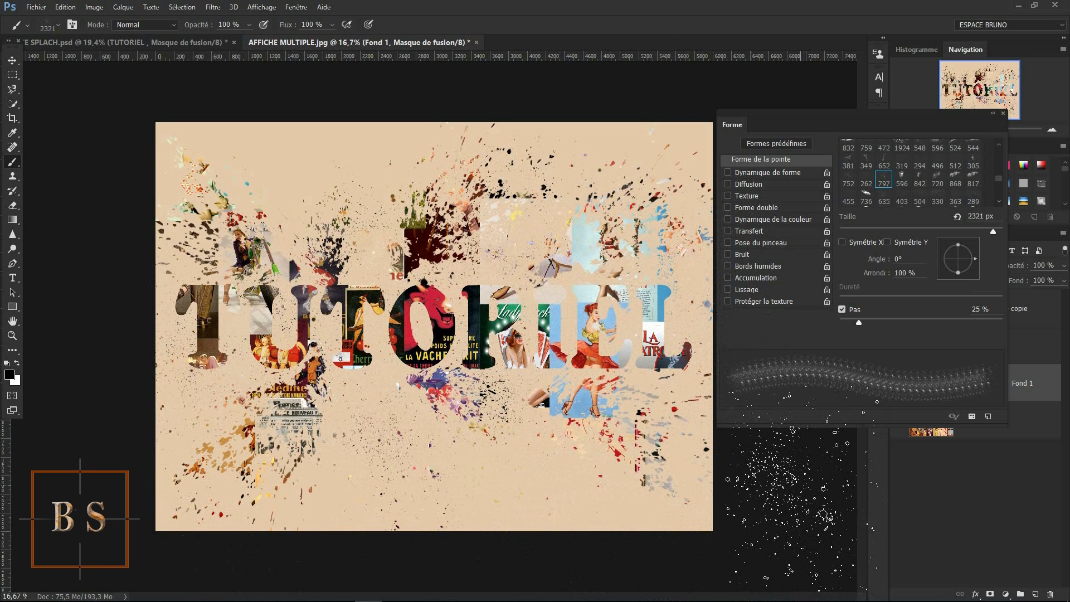
Paint white on the mask with the droplet brush to thin out the dense splatters above the middle letters.
left_click(479, 229)
key("x")
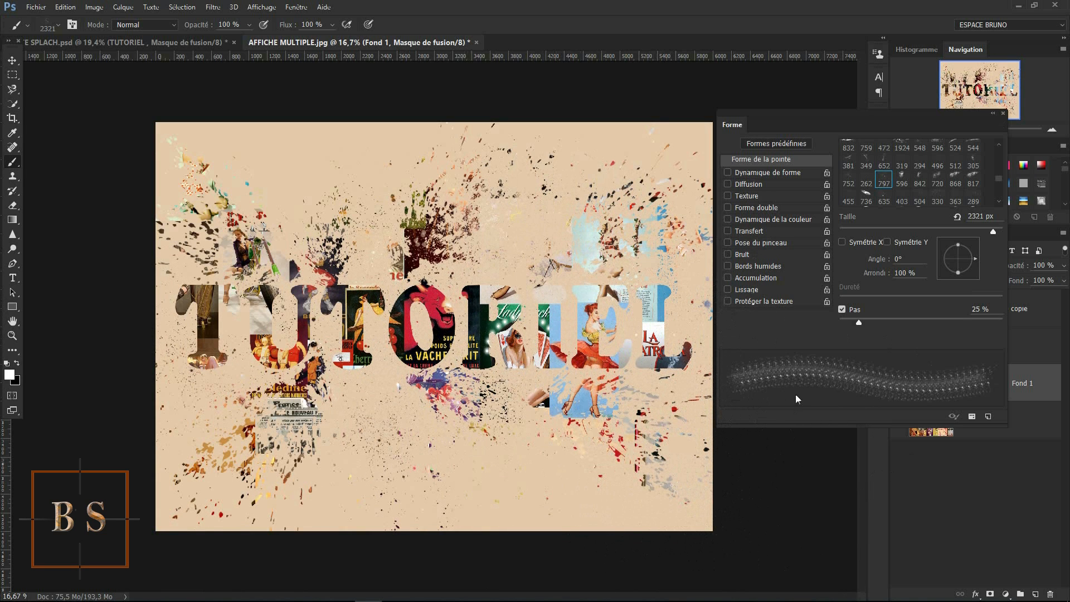
left_click(1003, 113)
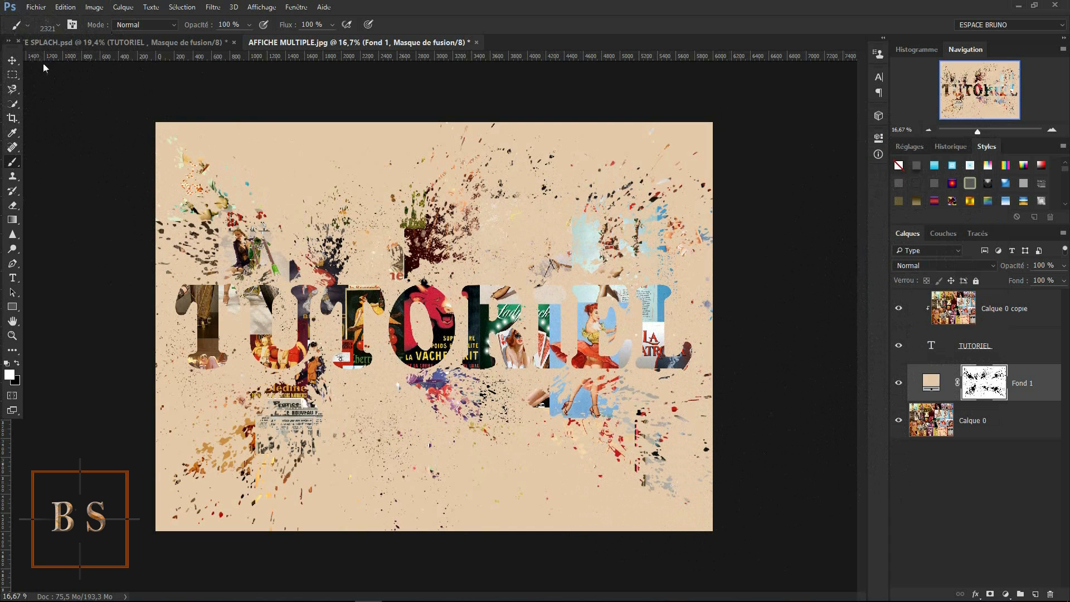
Add an inner bevel style to the TUTORIEL layer, using the Ciselage marqué technique, 459% depth and 7 px size.
left_click(12, 59)
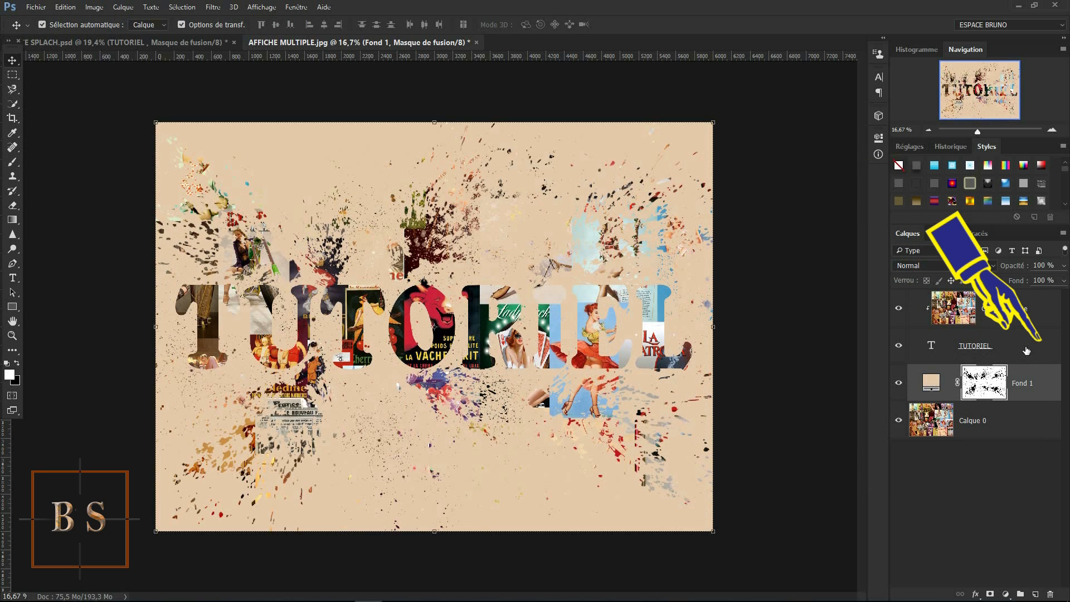
left_click(1049, 348)
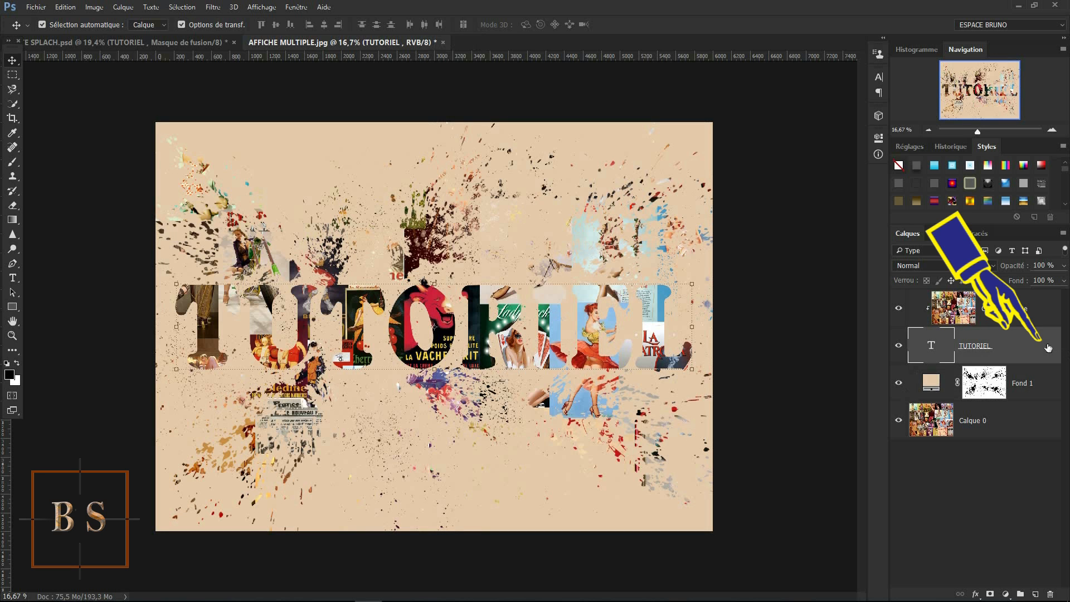
double_click(1047, 348)
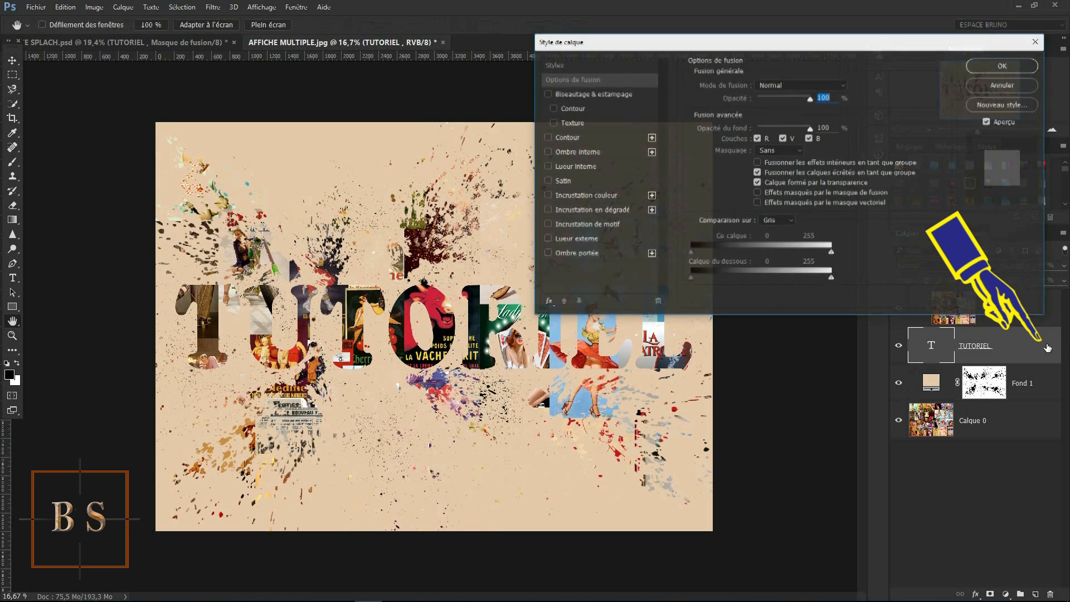
left_click_drag(808, 49, 795, 40)
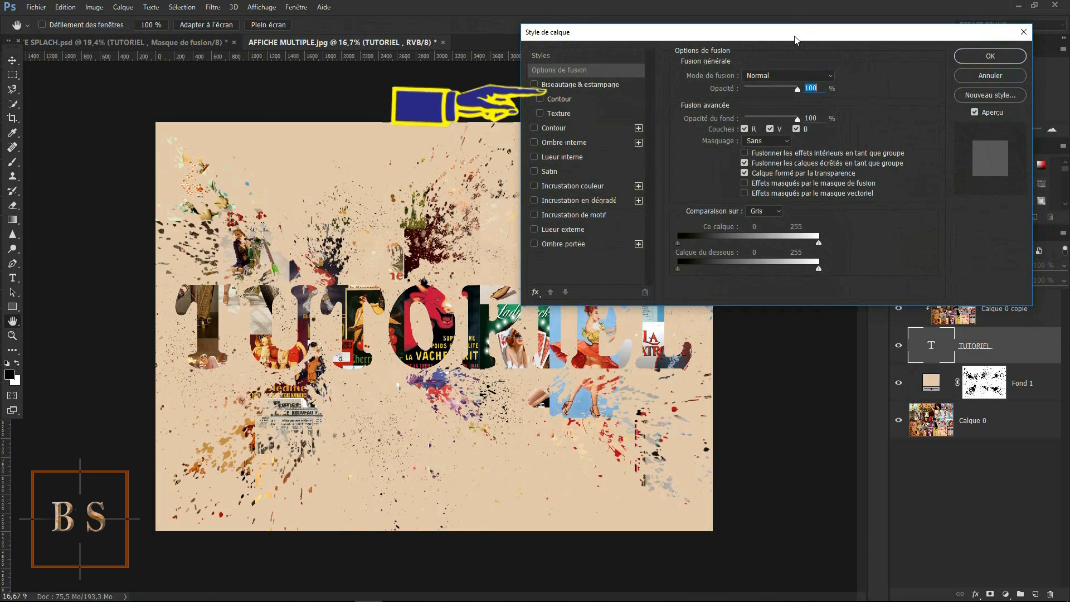
left_click(569, 83)
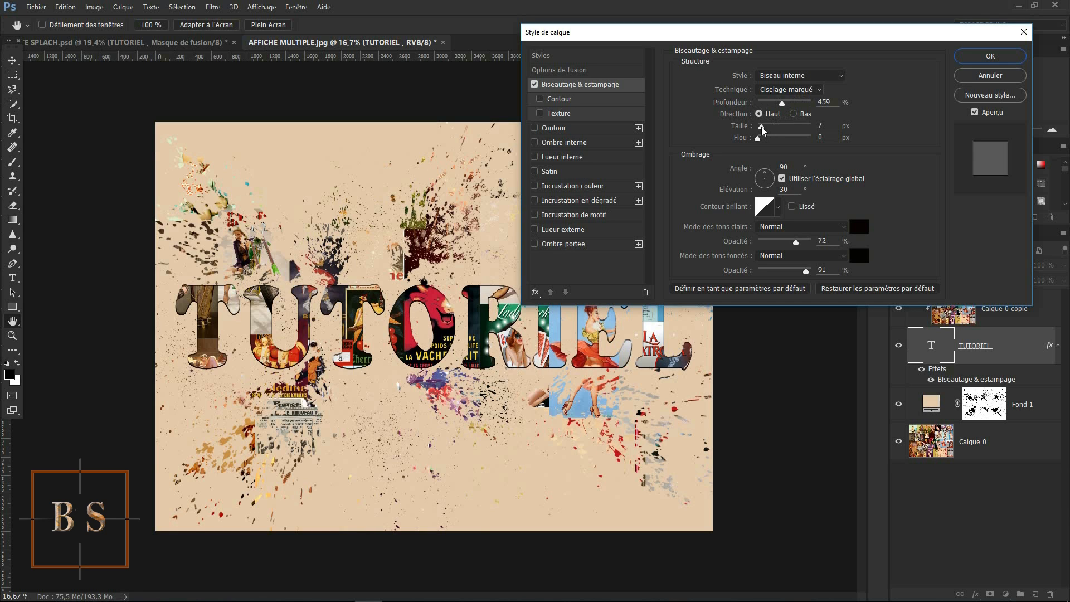
mouse_move(761, 127)
left_mouse_down()
mouse_move(774, 132)
mouse_move(762, 134)
left_mouse_up()
Set the bevel's highlight mode to Normal and its shadow opacity to 72%, and apply the layer style.
left_click(859, 228)
key("Return")
left_click(797, 227)
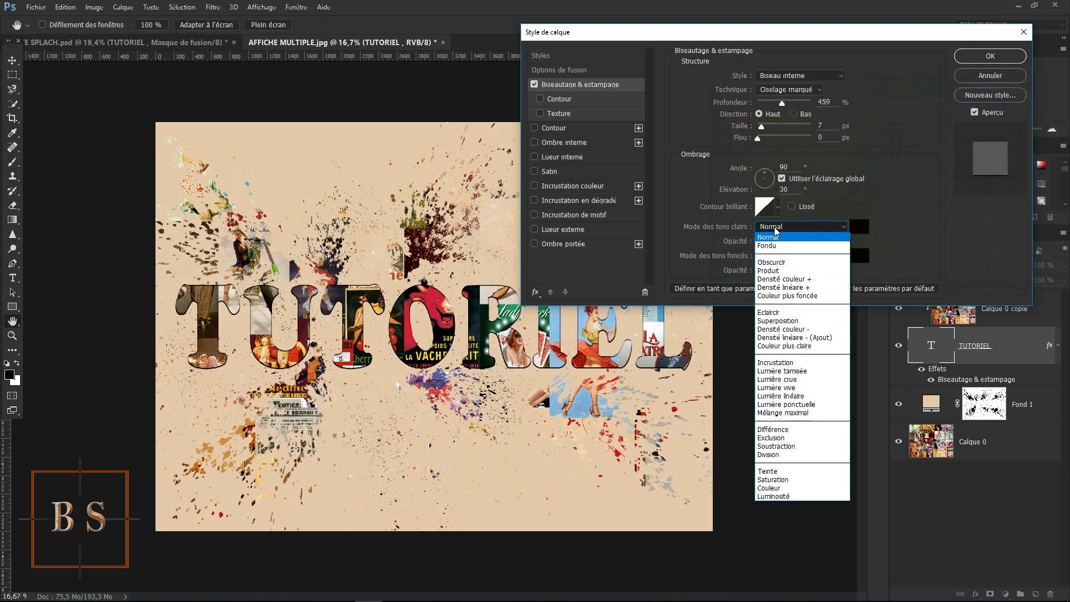
left_click(786, 234)
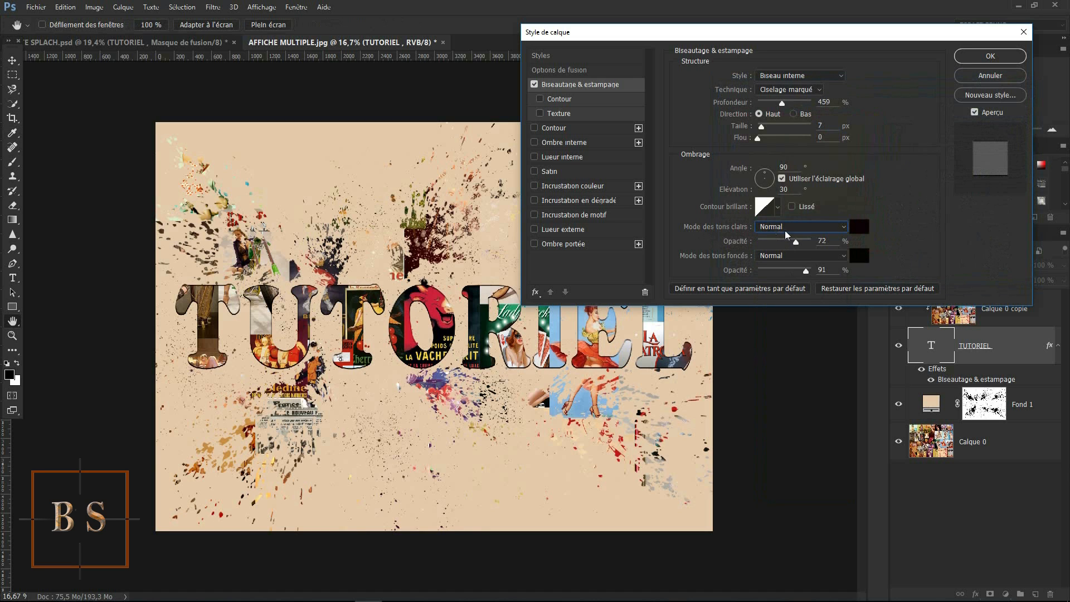
left_click(857, 258)
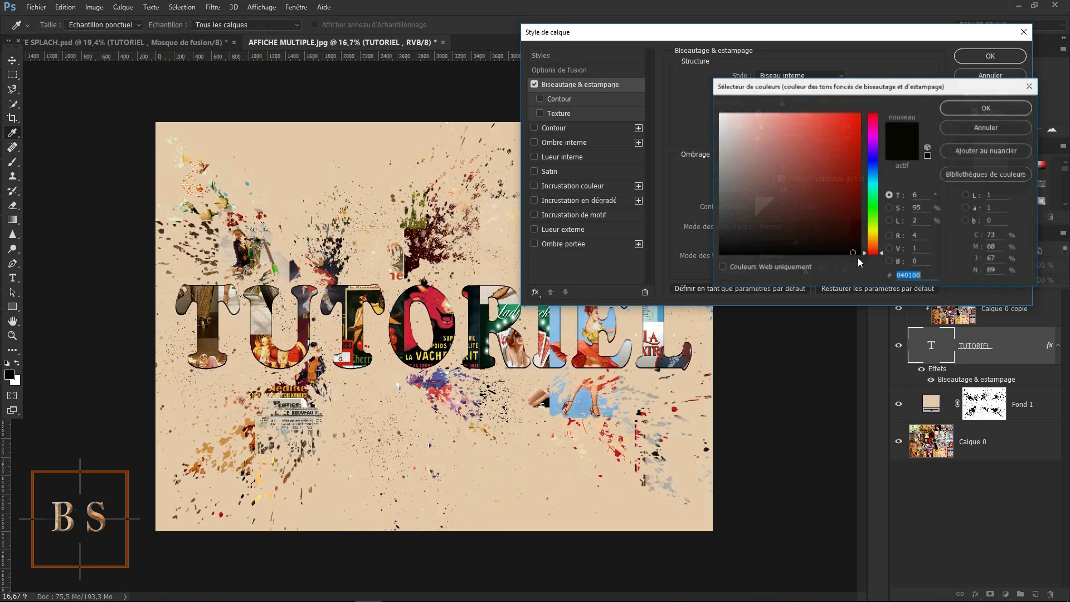
left_click(970, 126)
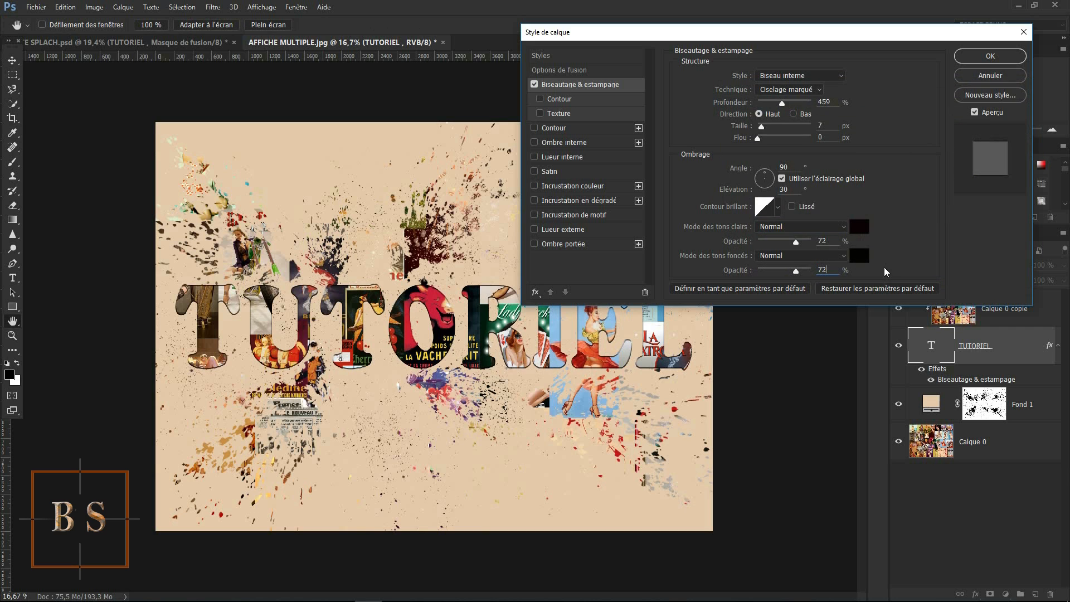
left_click(1006, 56)
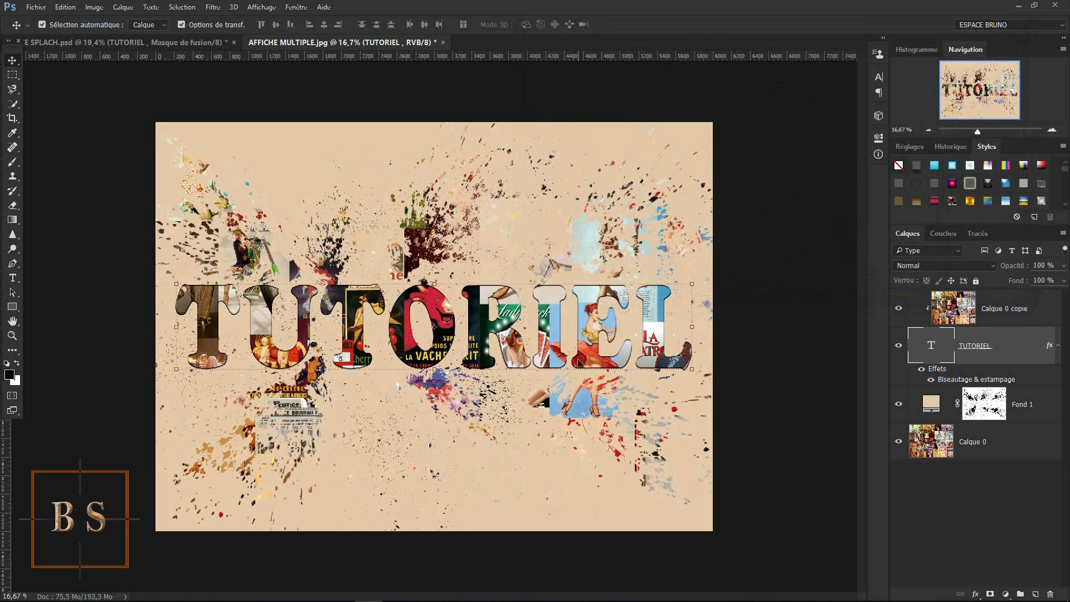
Rasterize the TUTORIEL text layer and add a layer mask to it.
left_click(760, 343)
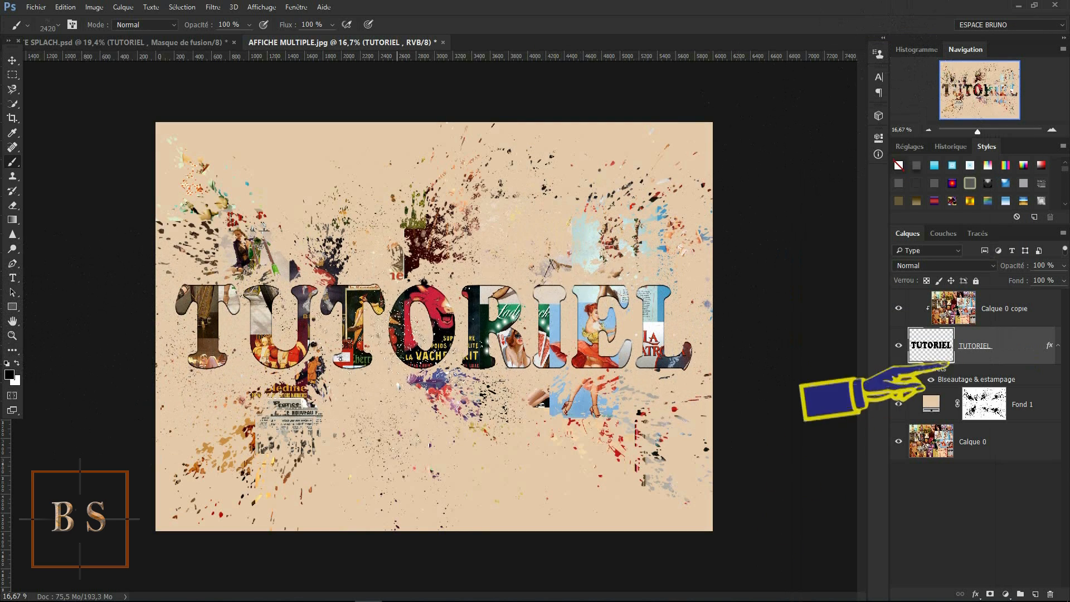
right_click(1027, 356)
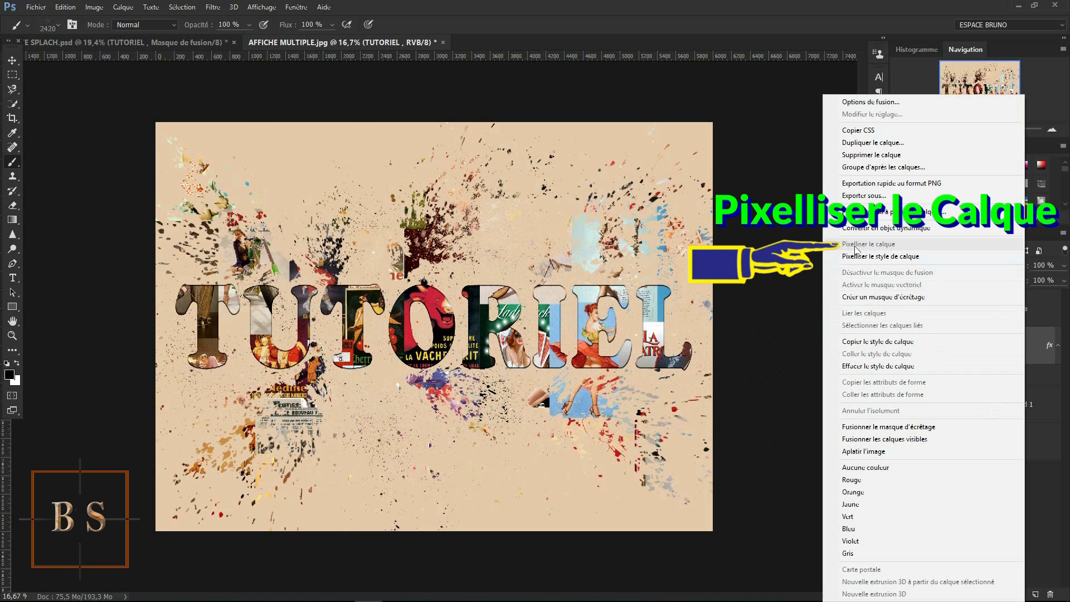
left_click(870, 247)
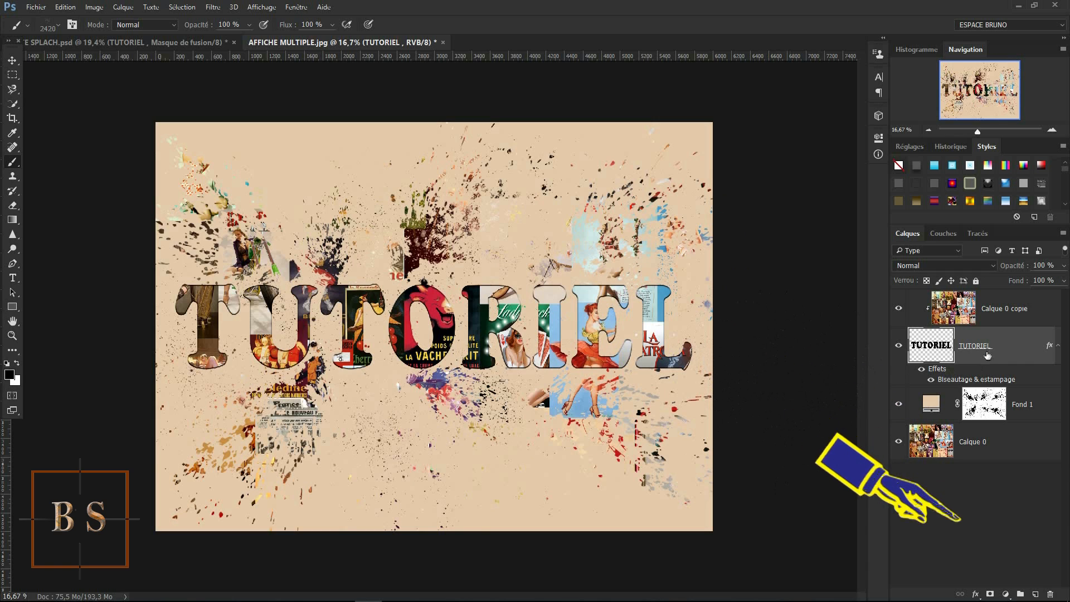
left_click(990, 594)
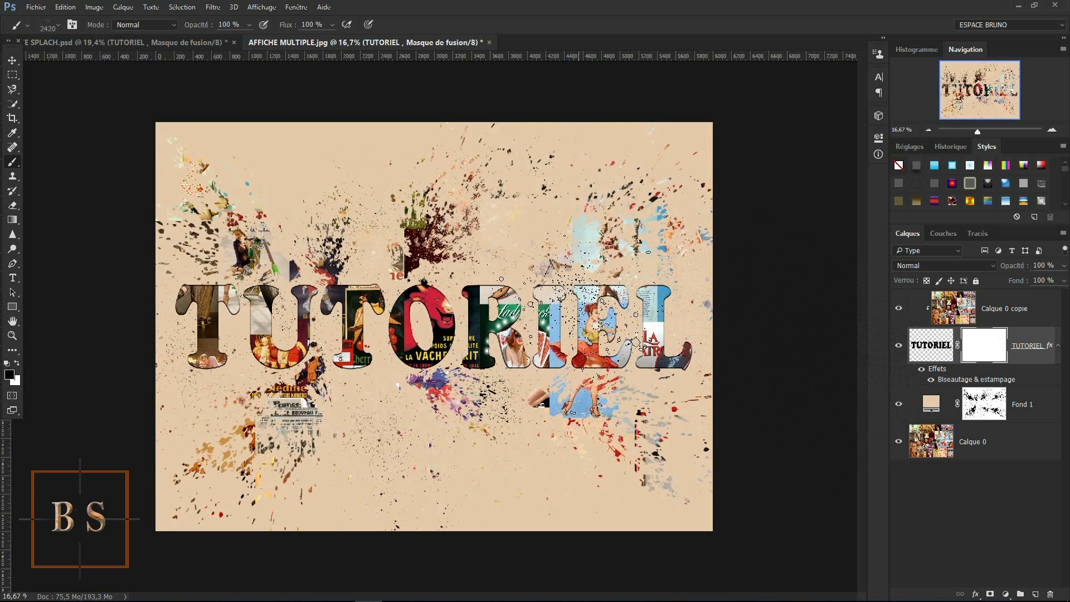
Paint black on the TUTORIEL layer's mask with the droplet brush, enlarged to 2644 px, to speckle the lettering lightly, undoing overly heavy strokes.
left_click_drag(641, 340, 557, 318)
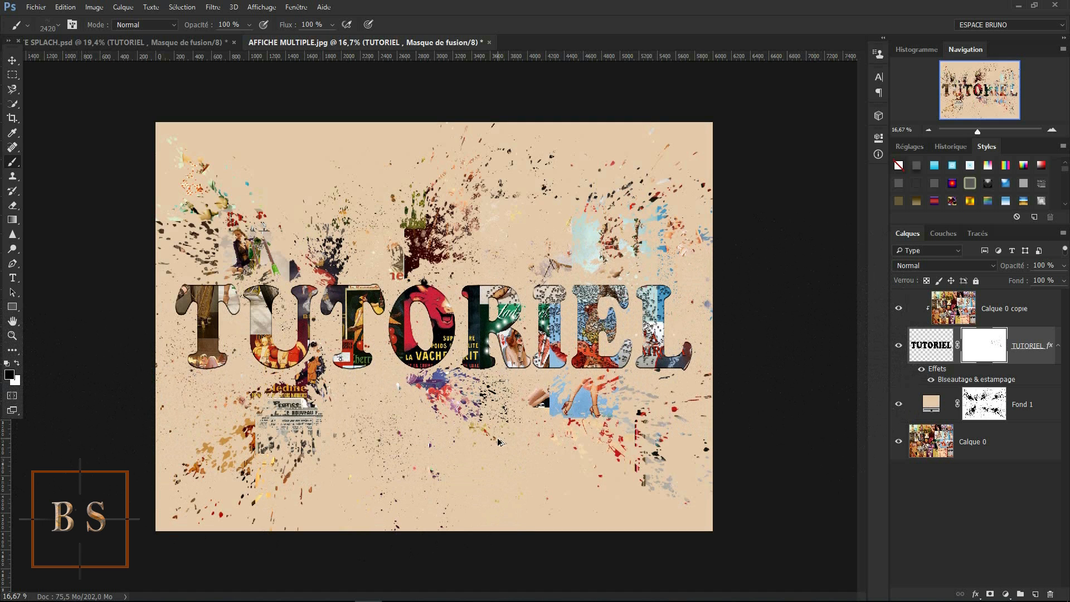
key("ctrl+z")
left_click_drag(590, 215, 602, 190)
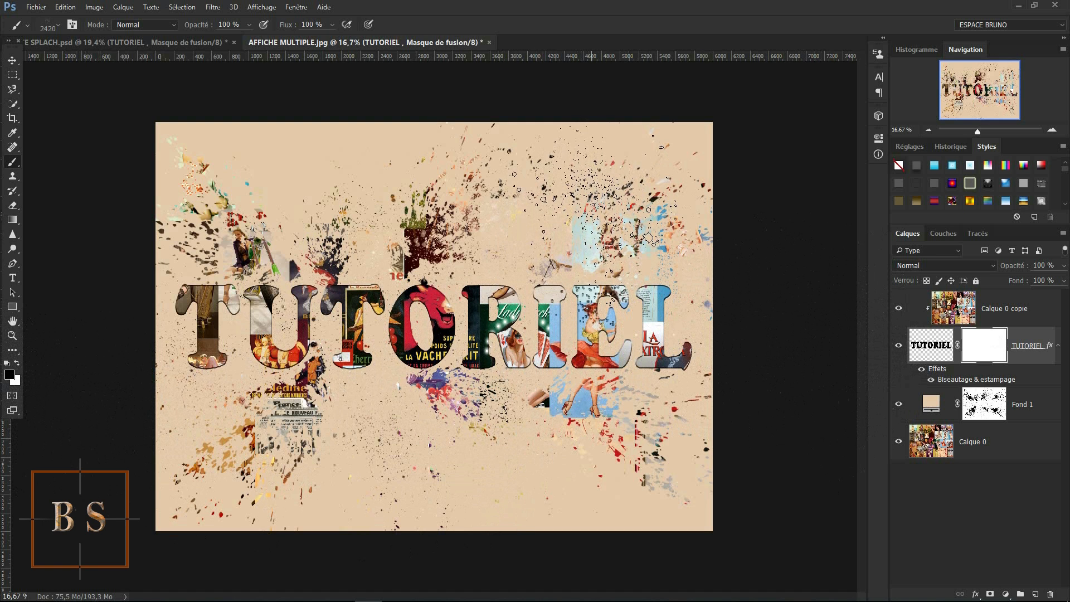
key("ctrl+z")
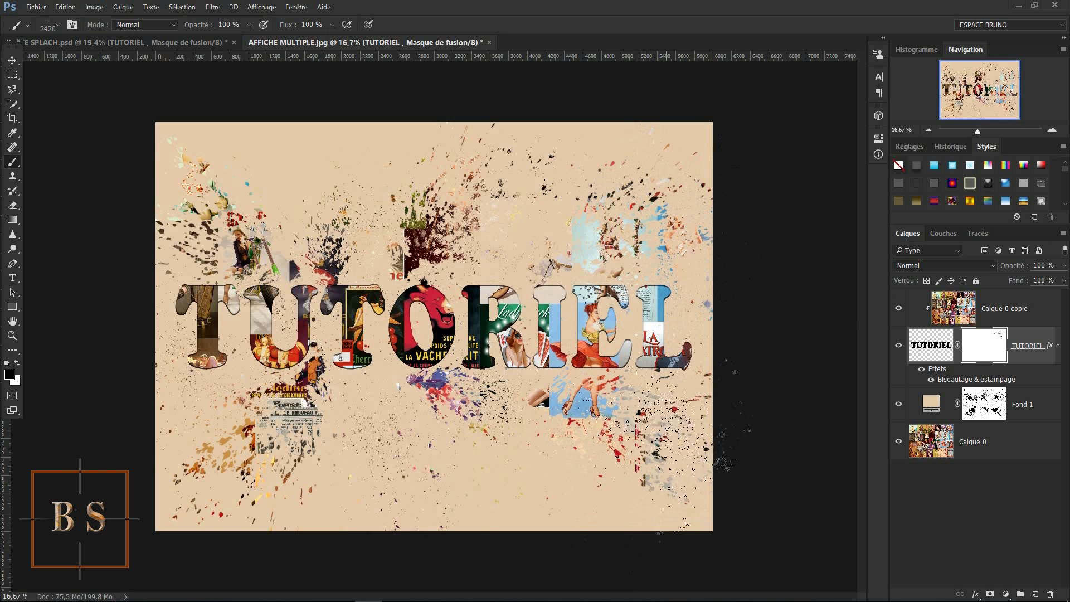
mouse_move(424, 484)
left_mouse_down()
mouse_move(351, 441)
mouse_move(334, 518)
left_mouse_up()
mouse_move(323, 479)
left_mouse_down()
mouse_move(239, 401)
mouse_move(548, 251)
mouse_move(771, 256)
left_mouse_up()
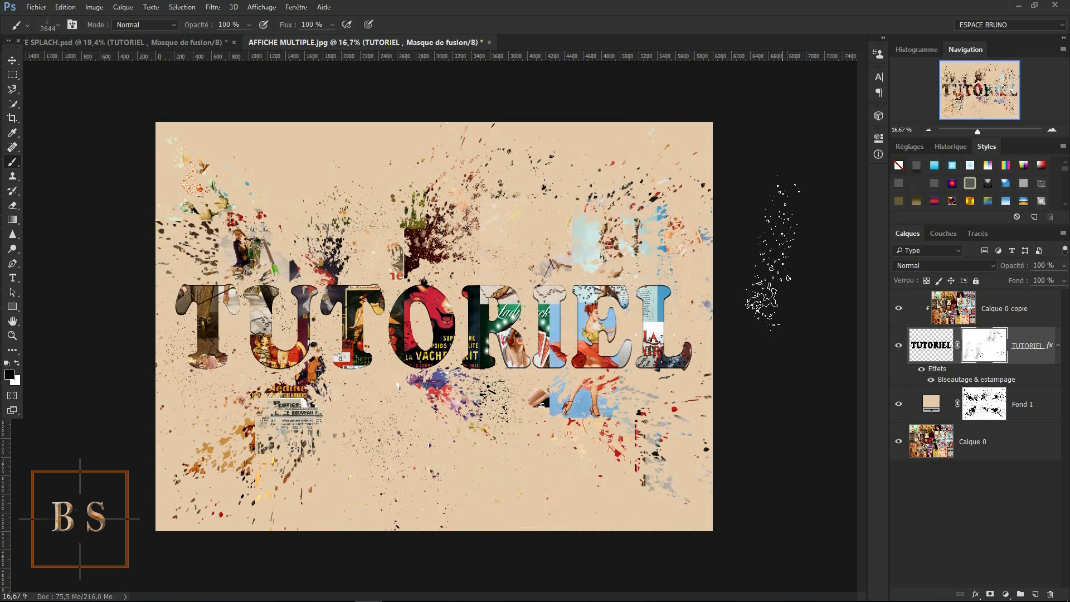
Deselect the layers and switch the TUTORIEL bevel effect off and on to compare the lettering.
left_click(13, 60)
left_click(652, 567)
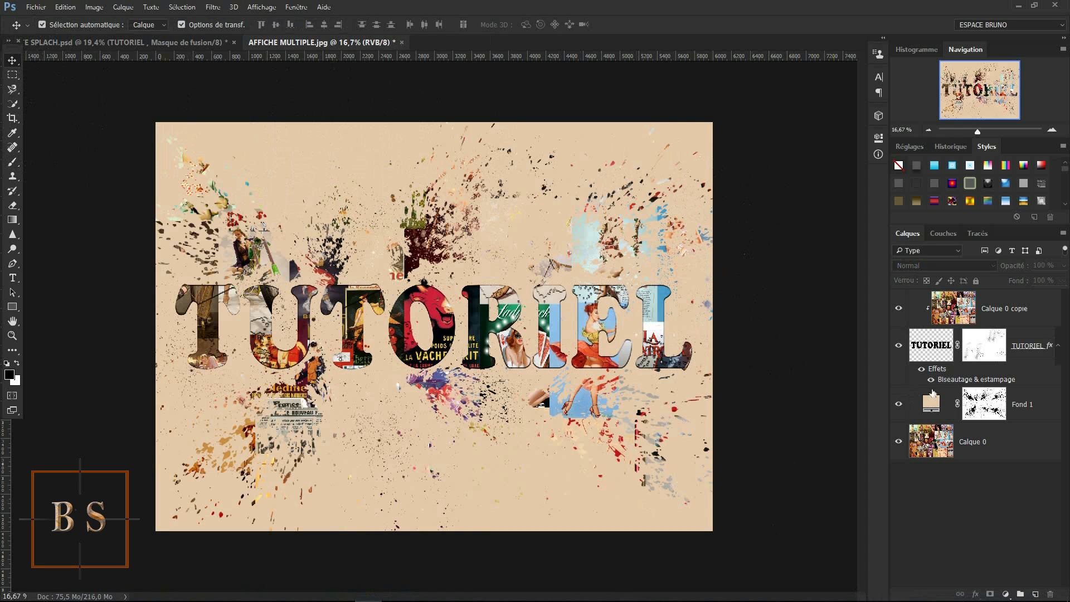
left_click(932, 384)
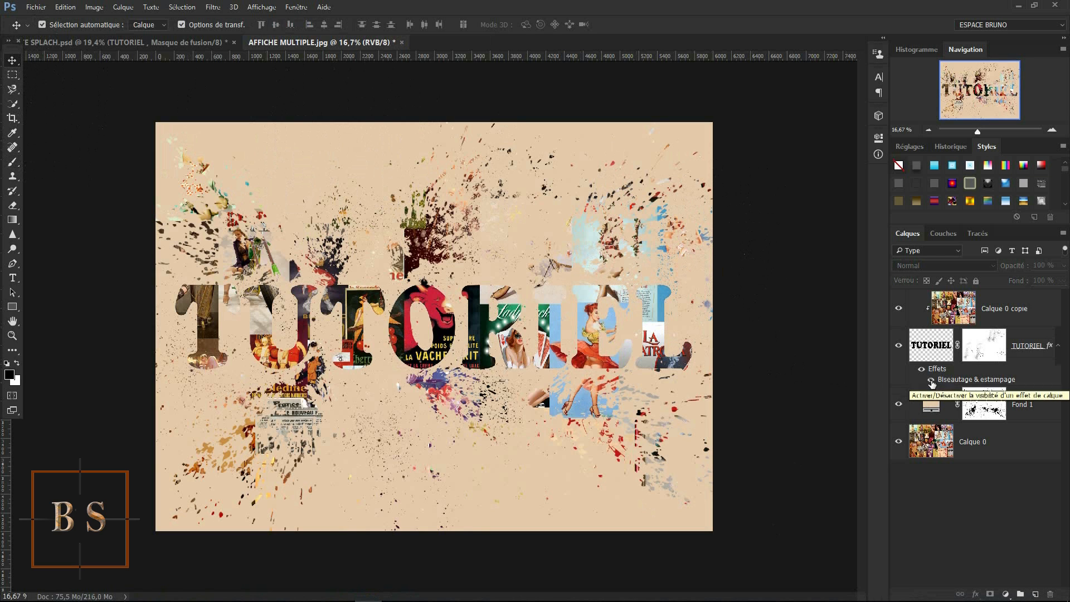
left_click(931, 382)
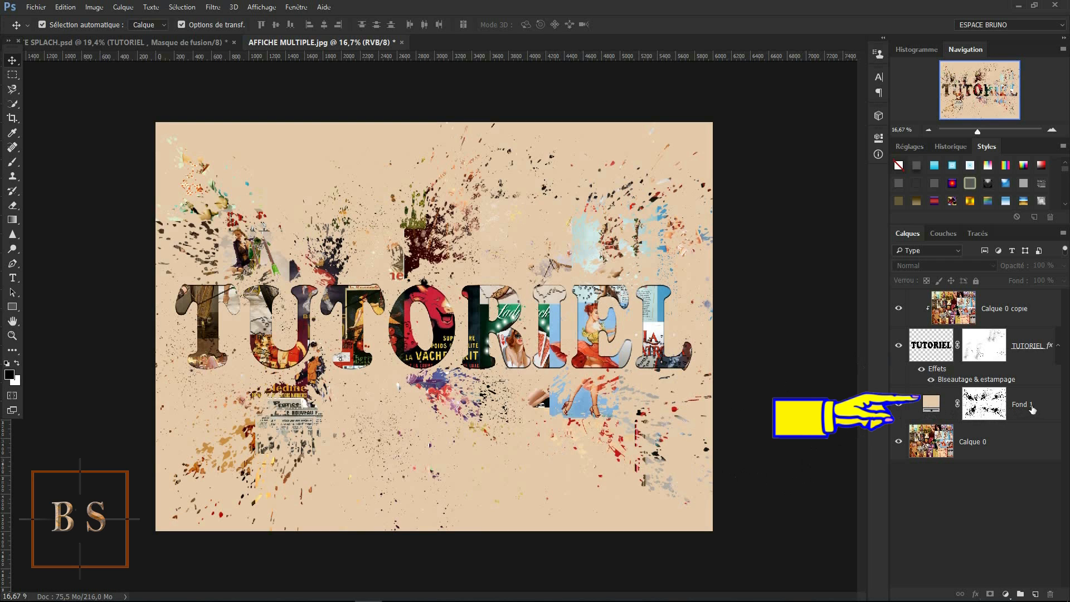
Try brown, magenta and dark purple for the Fond 1 background, and set its fill to dark green 024f40.
double_click(931, 405)
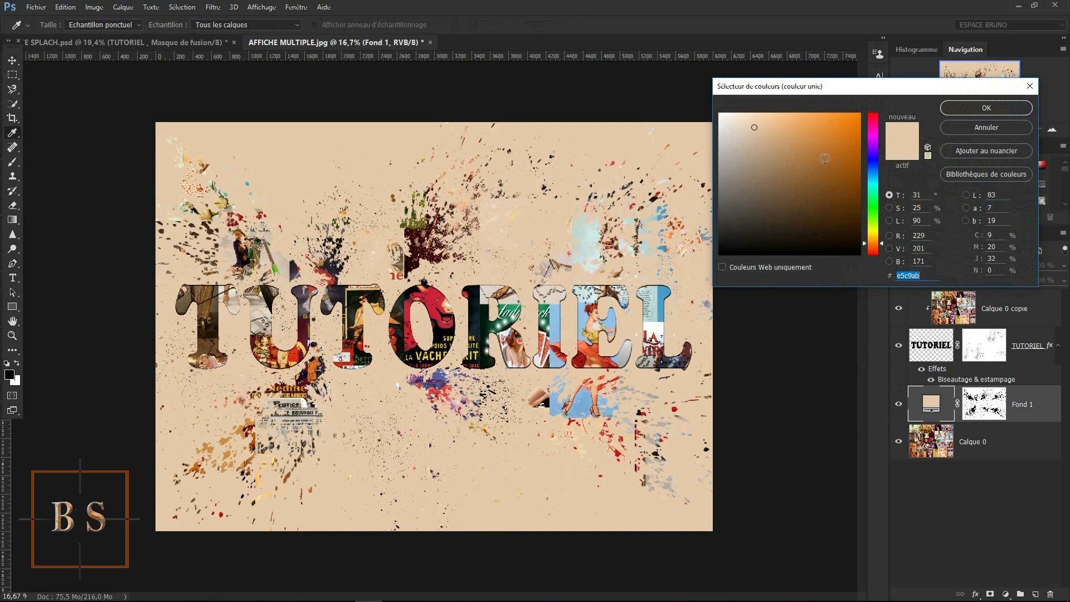
left_click(824, 158)
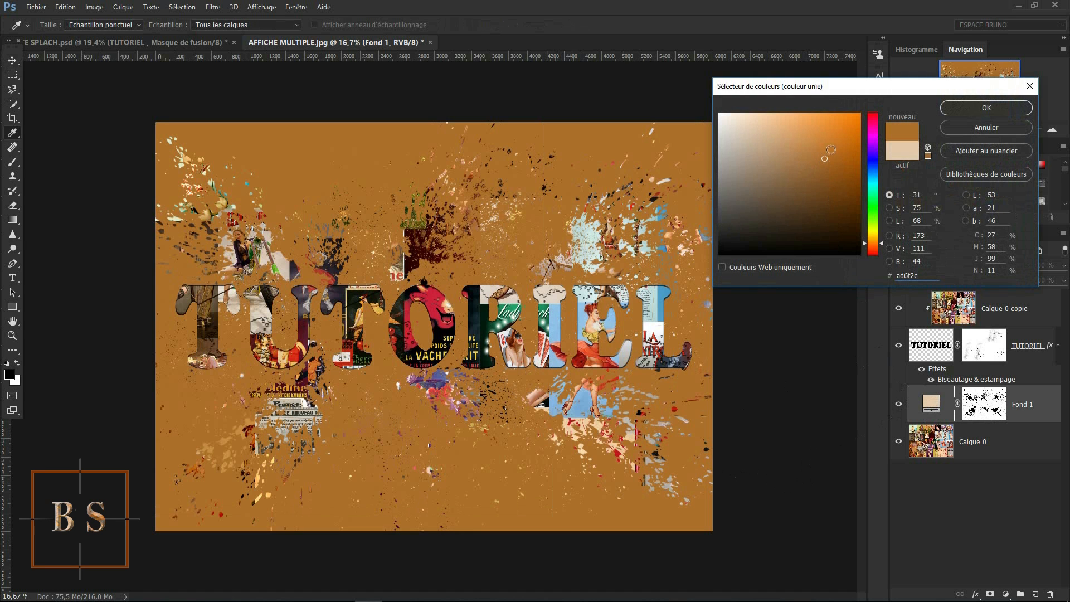
left_click(843, 126)
left_click(871, 135)
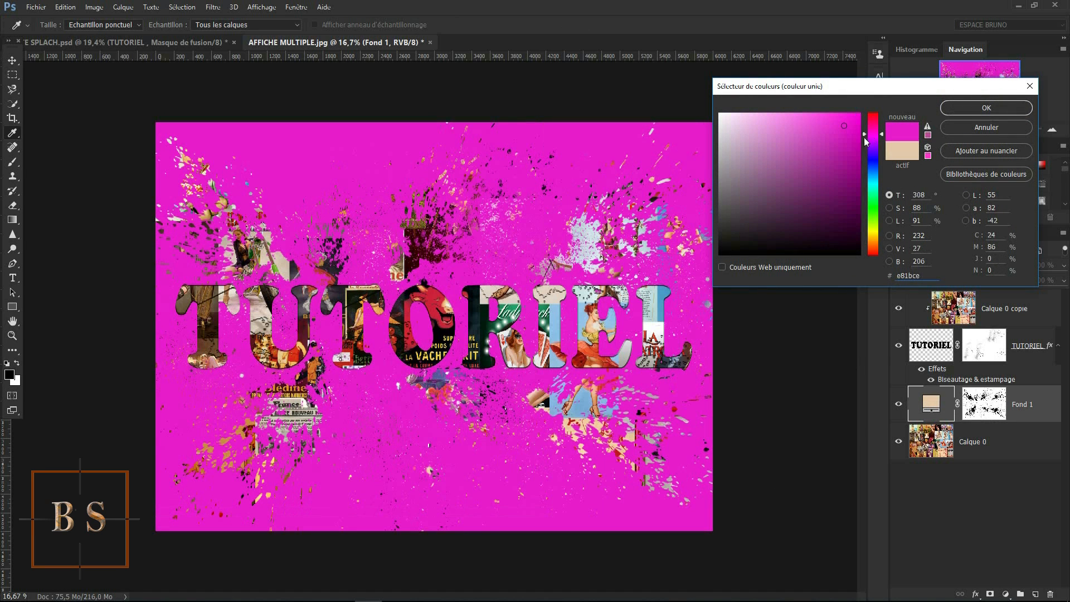
left_click(855, 235)
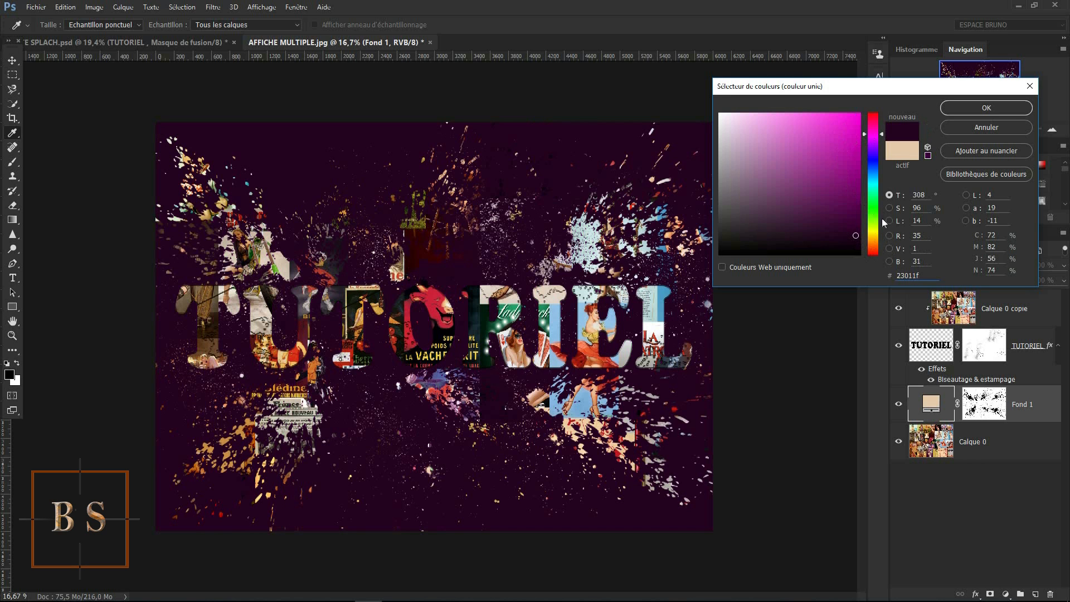
left_click(873, 189)
left_click(828, 193)
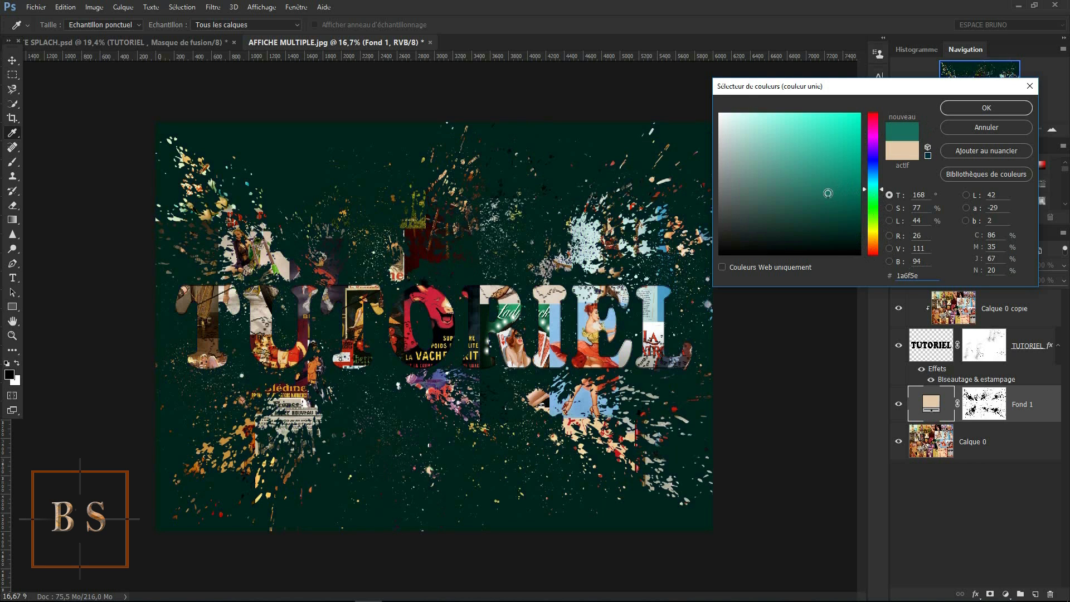
left_click(857, 210)
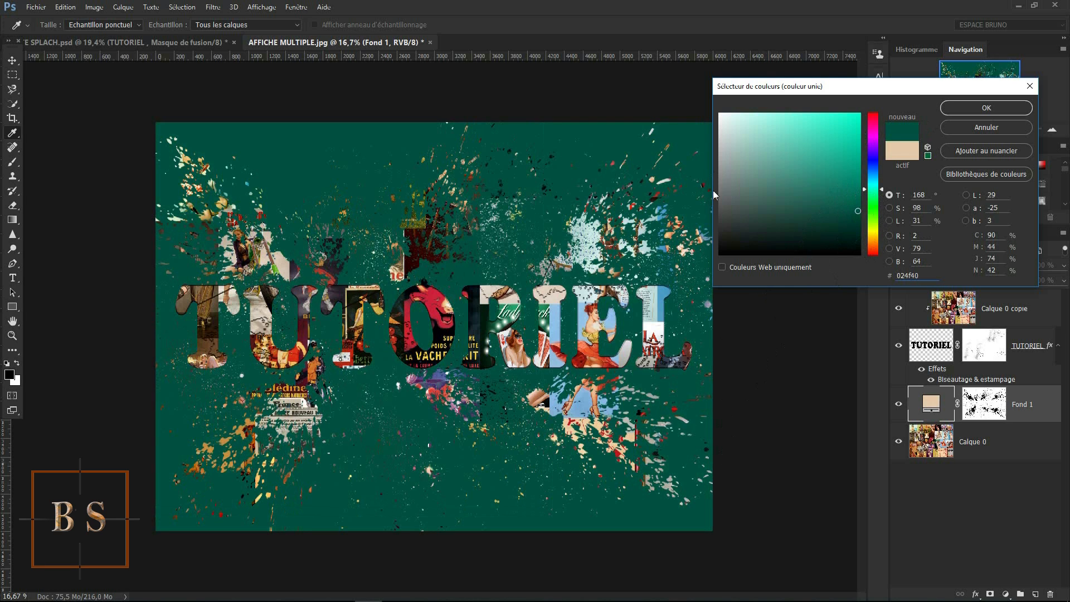
left_click(984, 108)
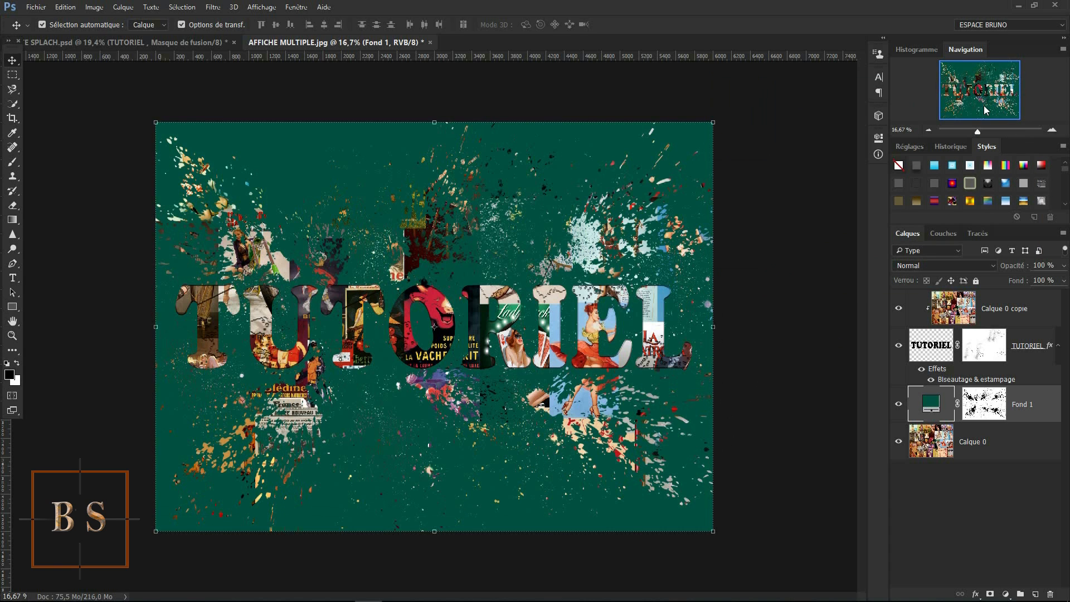